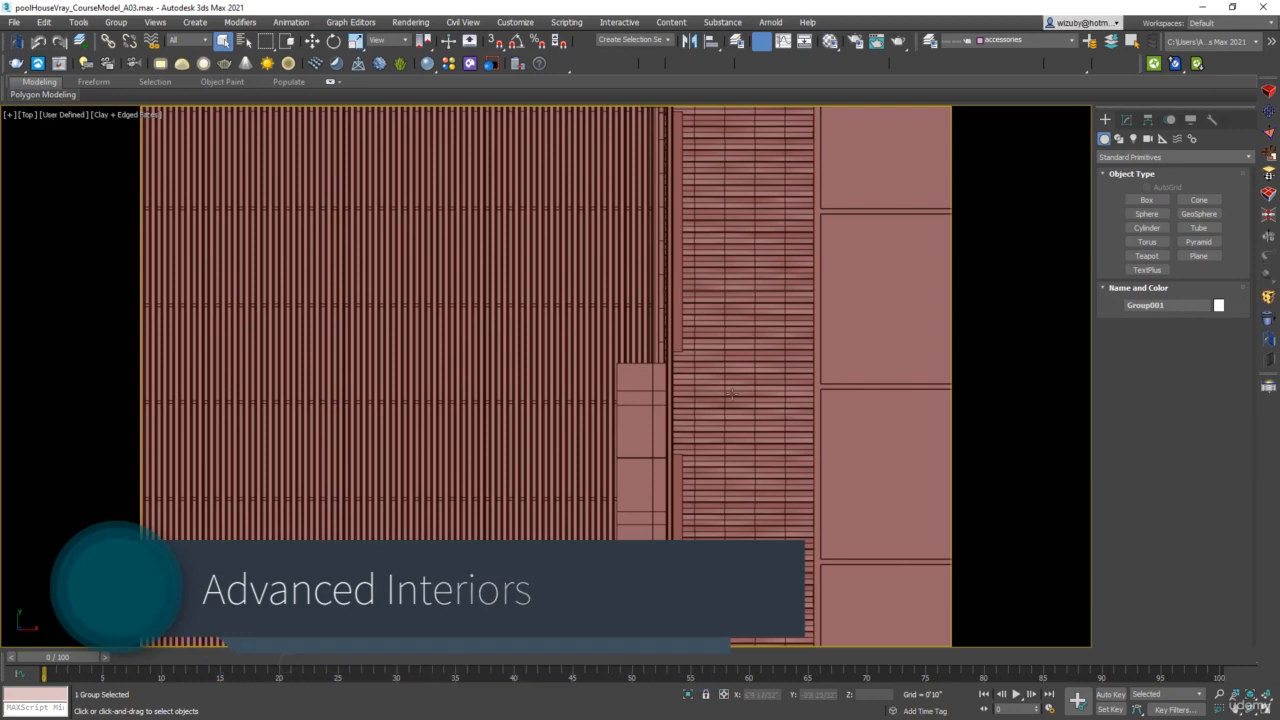
Show the pool house in a wireframe top view, framing the existing camera above the living area.
scroll(659, 430, "down", 5)
middle_click_drag(659, 430, 655, 428, "alt")
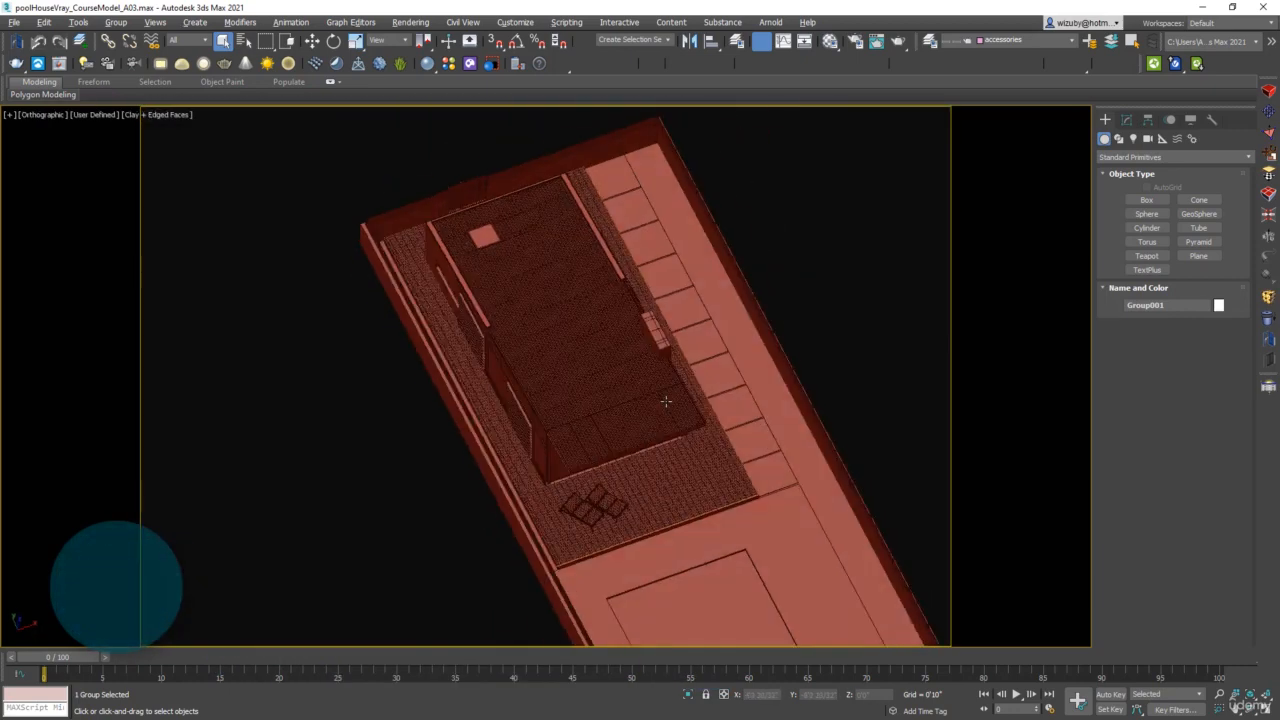
key("F3")
scroll(655, 428, "up", 5)
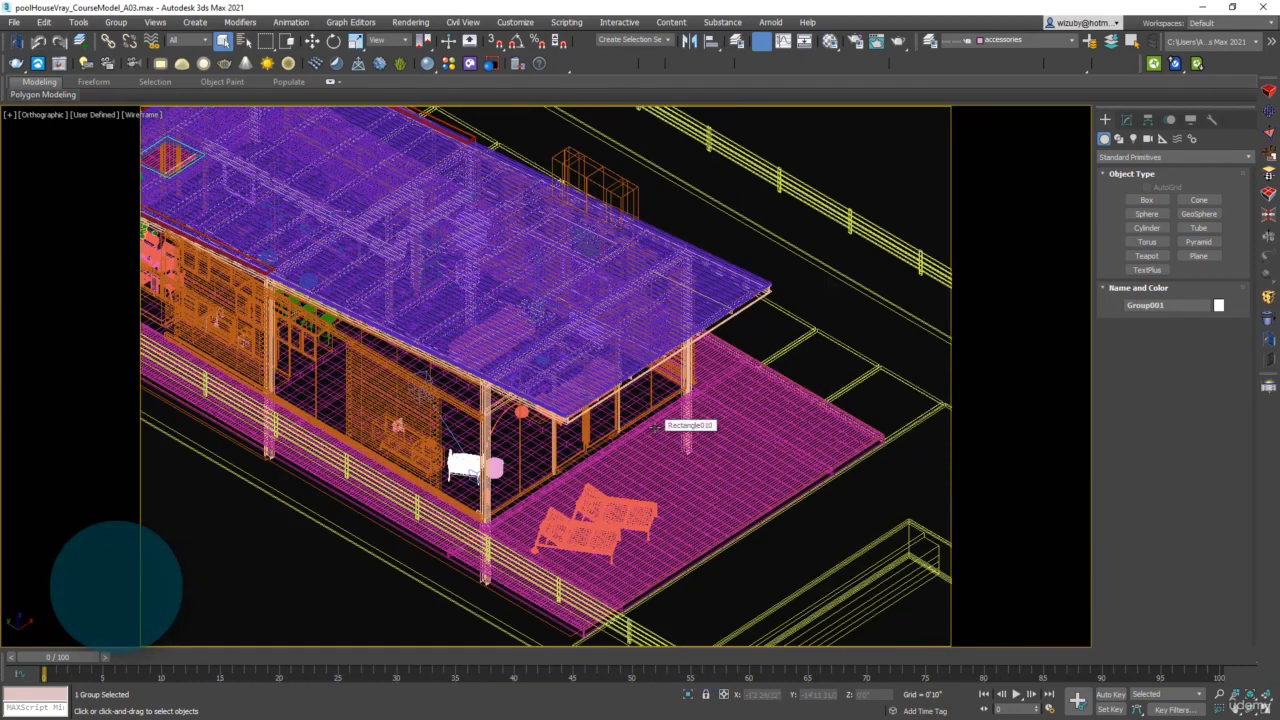
key("t")
key("F3")
scroll(715, 365, "down", 4)
key("F3")
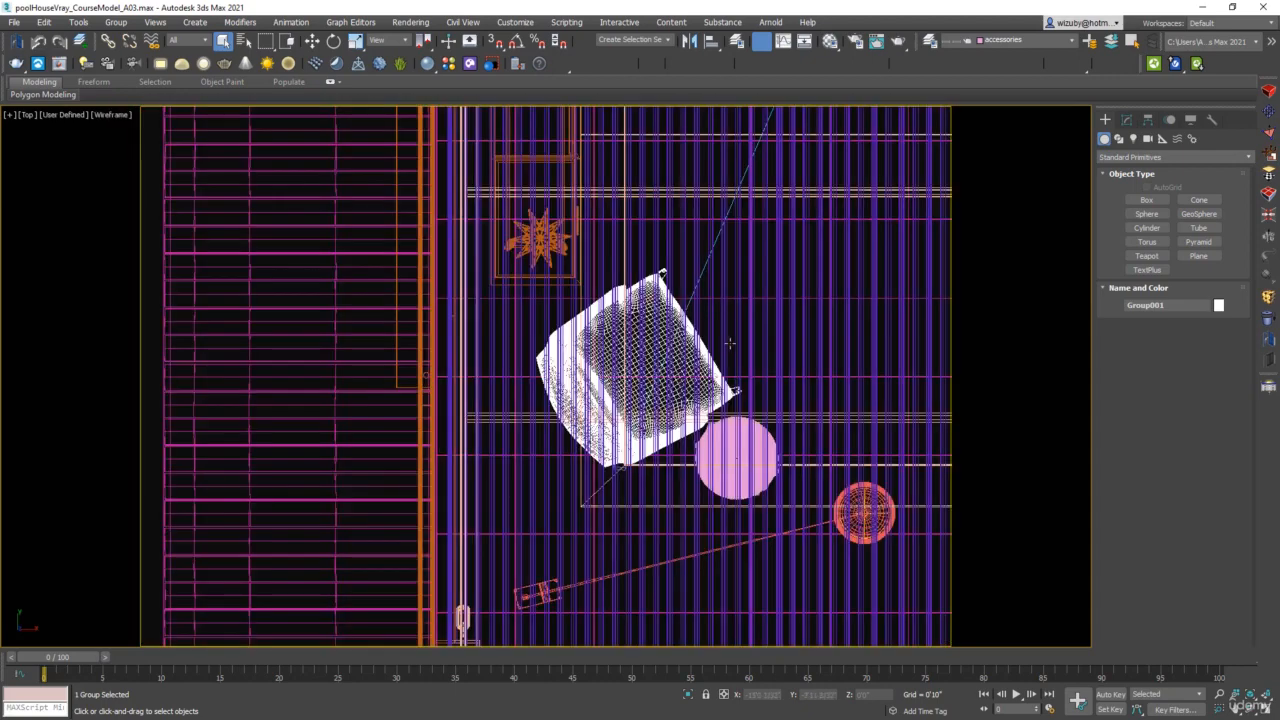
scroll(729, 343, "down", 3)
middle_click_drag(731, 329, 708, 465)
scroll(790, 220, "up", 3)
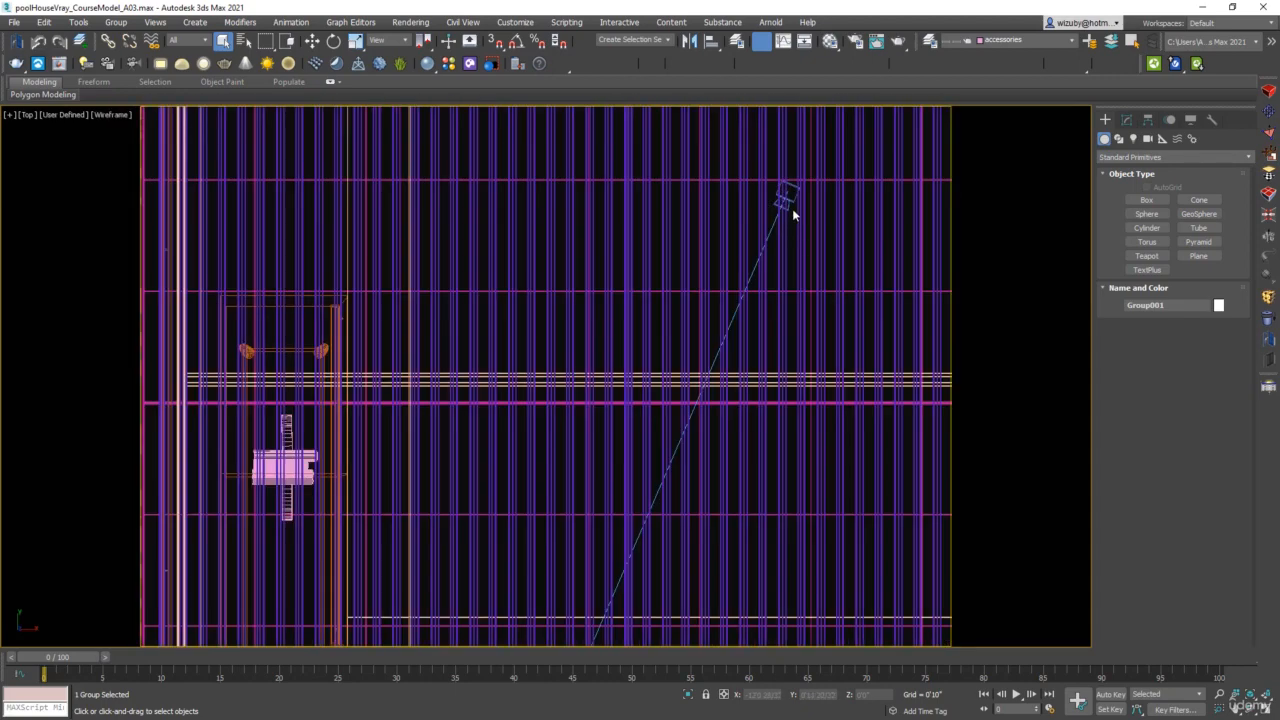
Clone VRayCam001 as an independent copy named VRayCam002, placed beside the round side table and floor lamp.
left_click(788, 194)
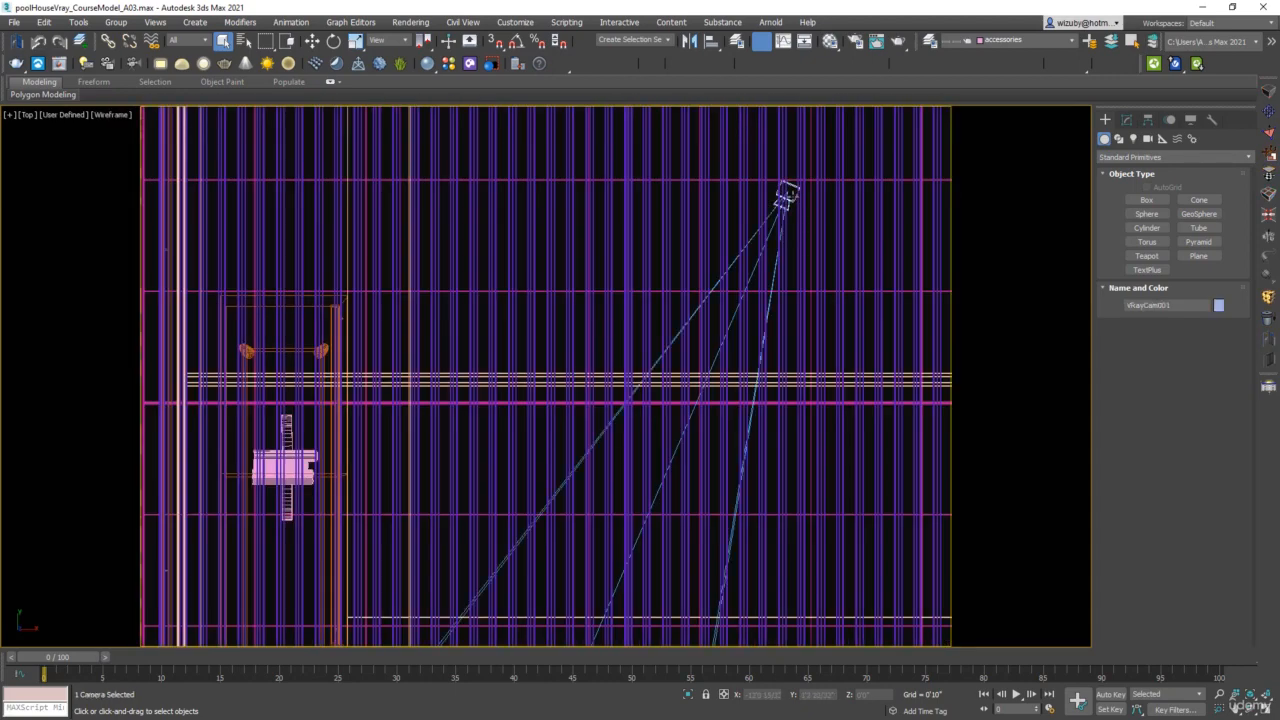
scroll(788, 194, "down", 5)
key("alt+w")
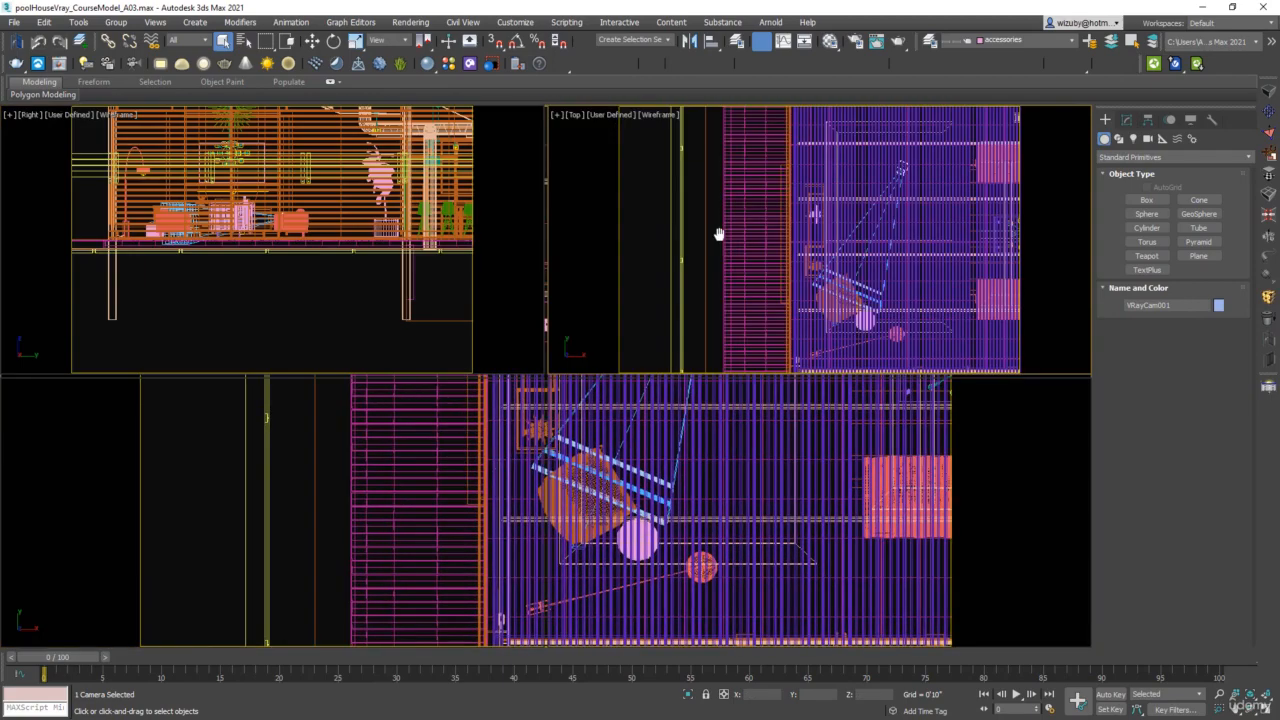
key("alt+w")
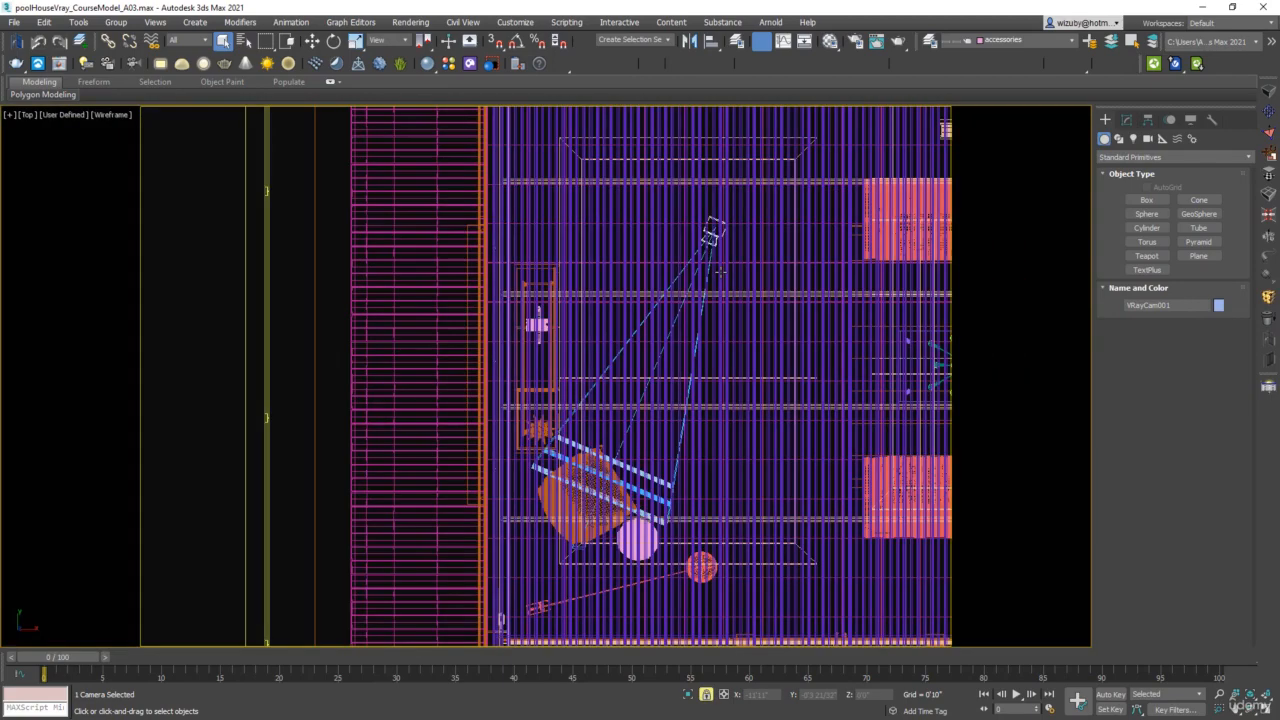
key("w")
mouse_move(712, 236)
left_mouse_down("shift")
mouse_move(751, 466)
mouse_move(725, 507)
mouse_move(617, 597)
mouse_move(631, 606)
left_mouse_up("shift")
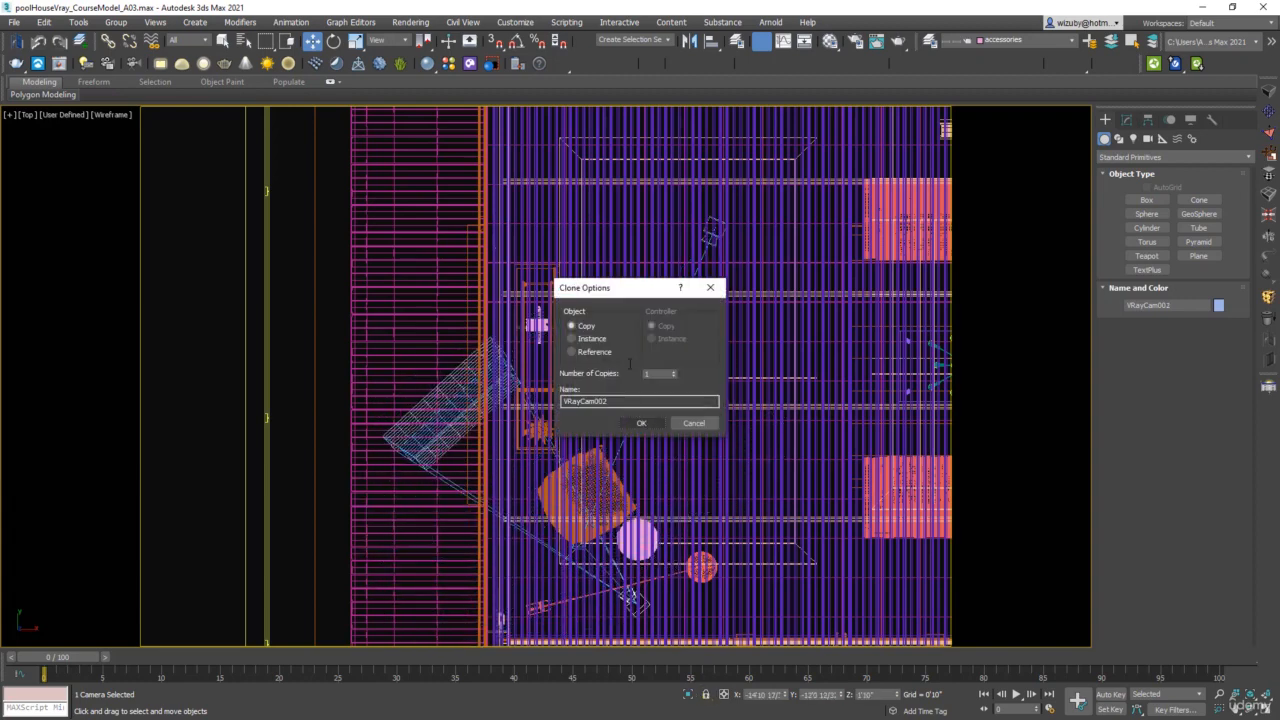
left_click(642, 423)
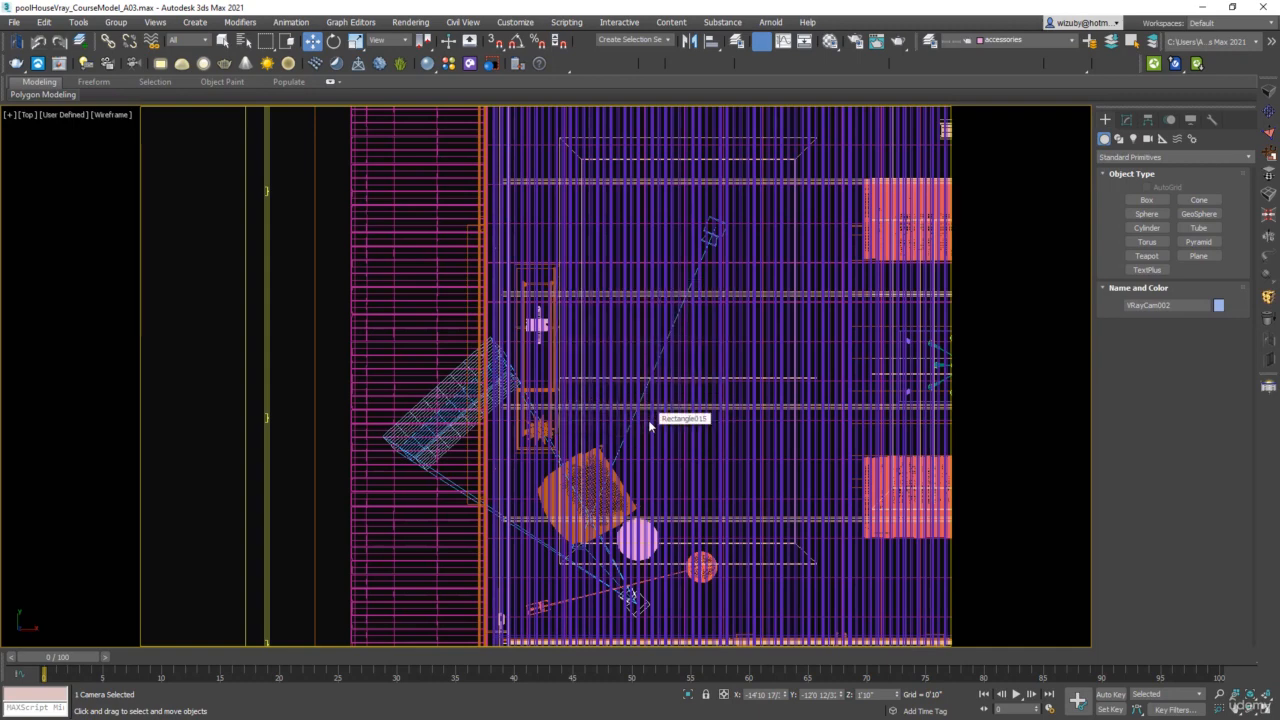
Look through VRayCam002 in shaded display and orbit the camera to face the fireplace wall.
key("c")
key("F3")
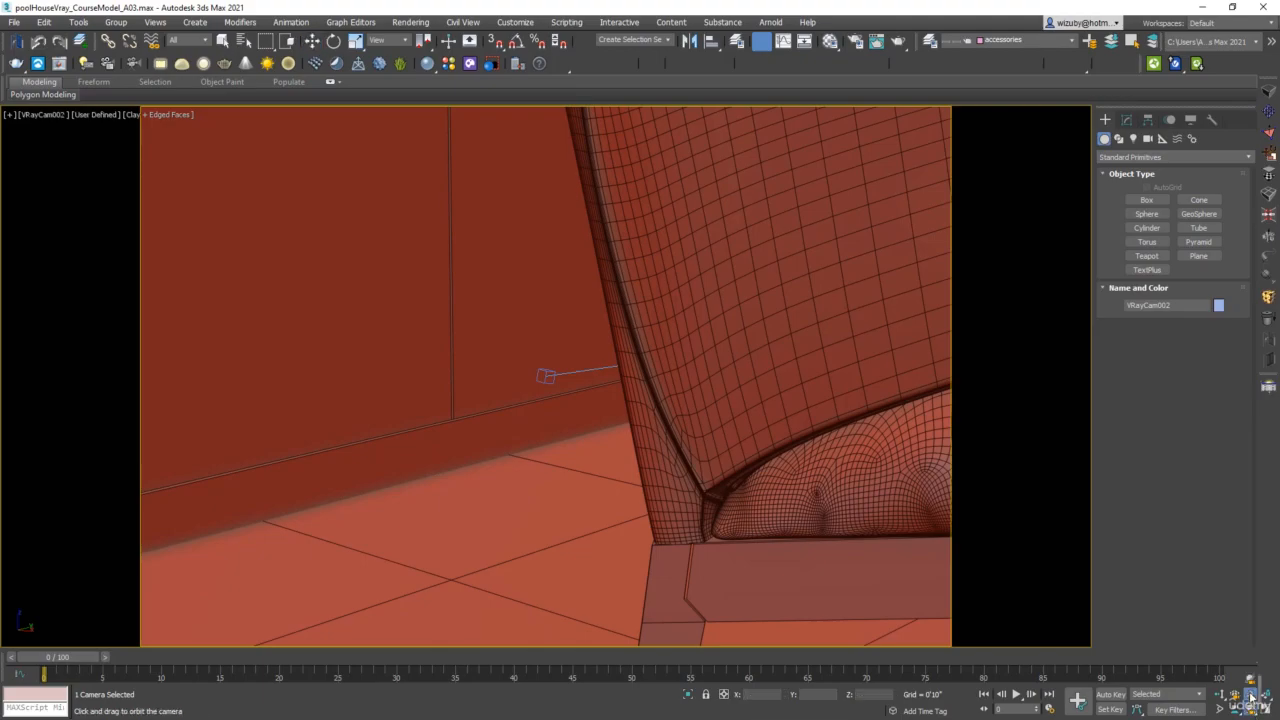
middle_click_drag(697, 366, 831, 351)
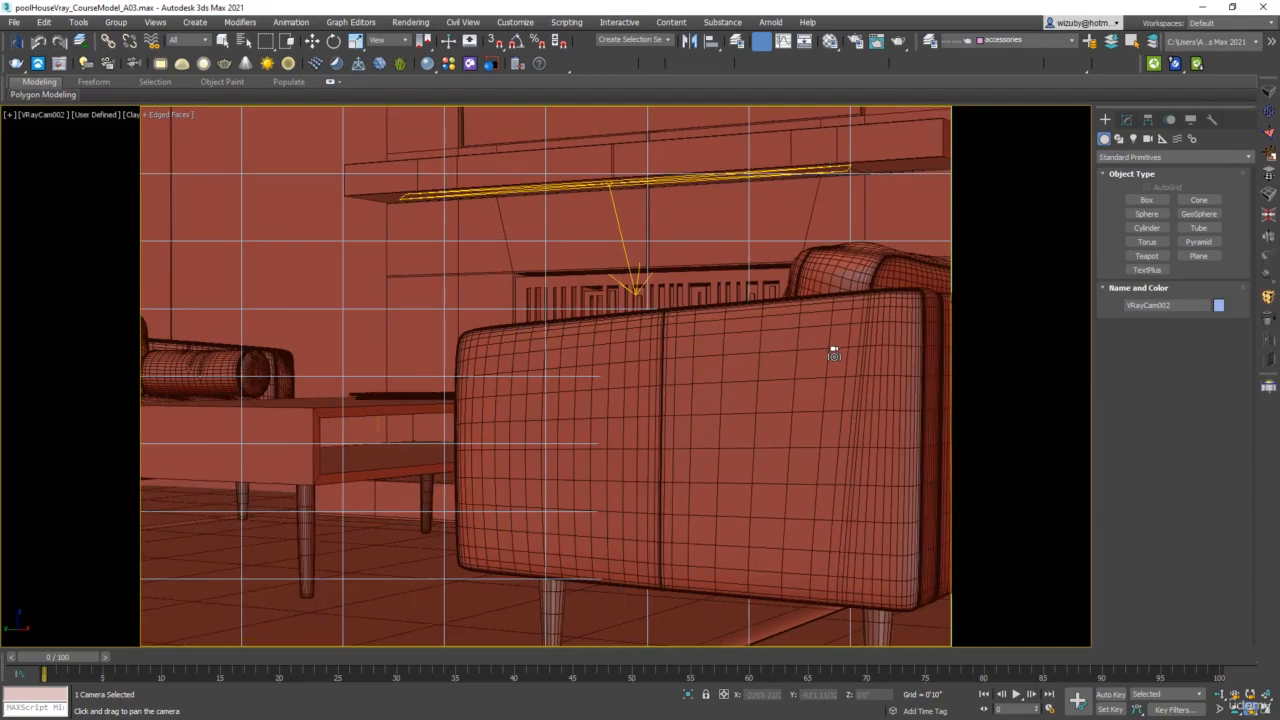
Truck VRayCam002 so the coffee table, the far sofa and the fireplace come into frame.
left_click(1230, 710)
left_click_drag(437, 306, 1085, 605)
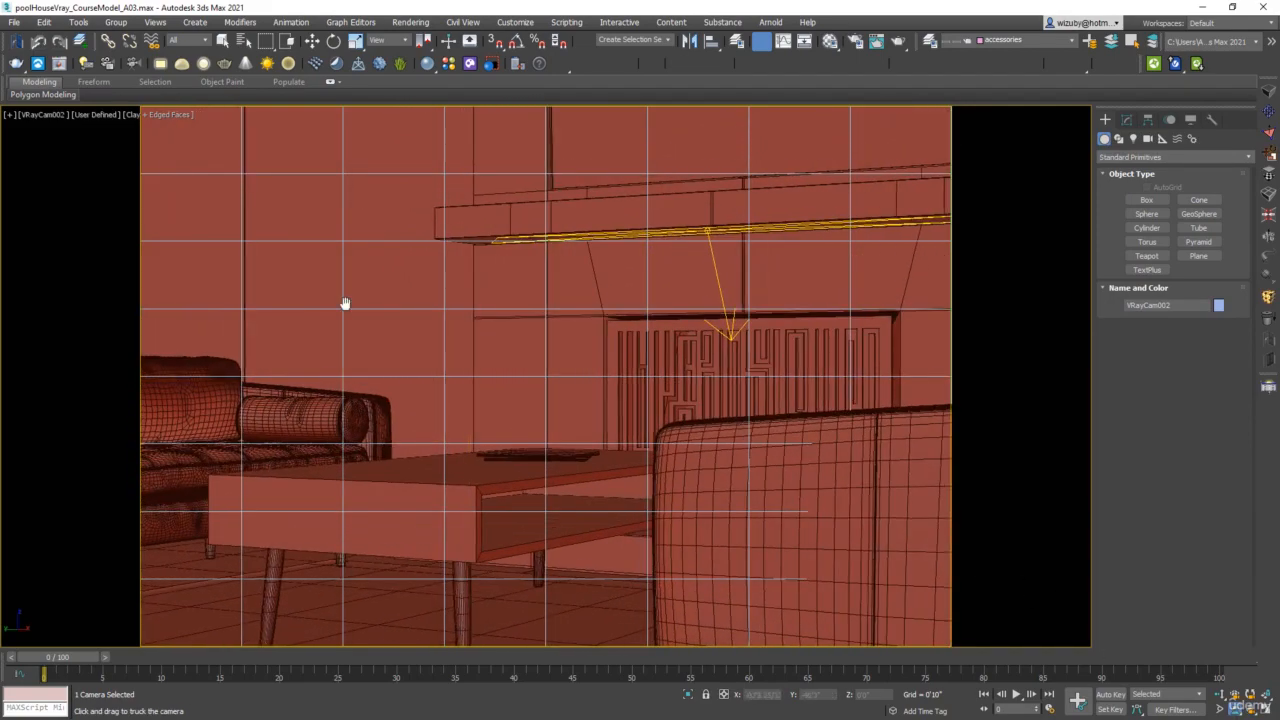
left_click_drag(346, 303, 822, 411)
left_click_drag(574, 366, 651, 377)
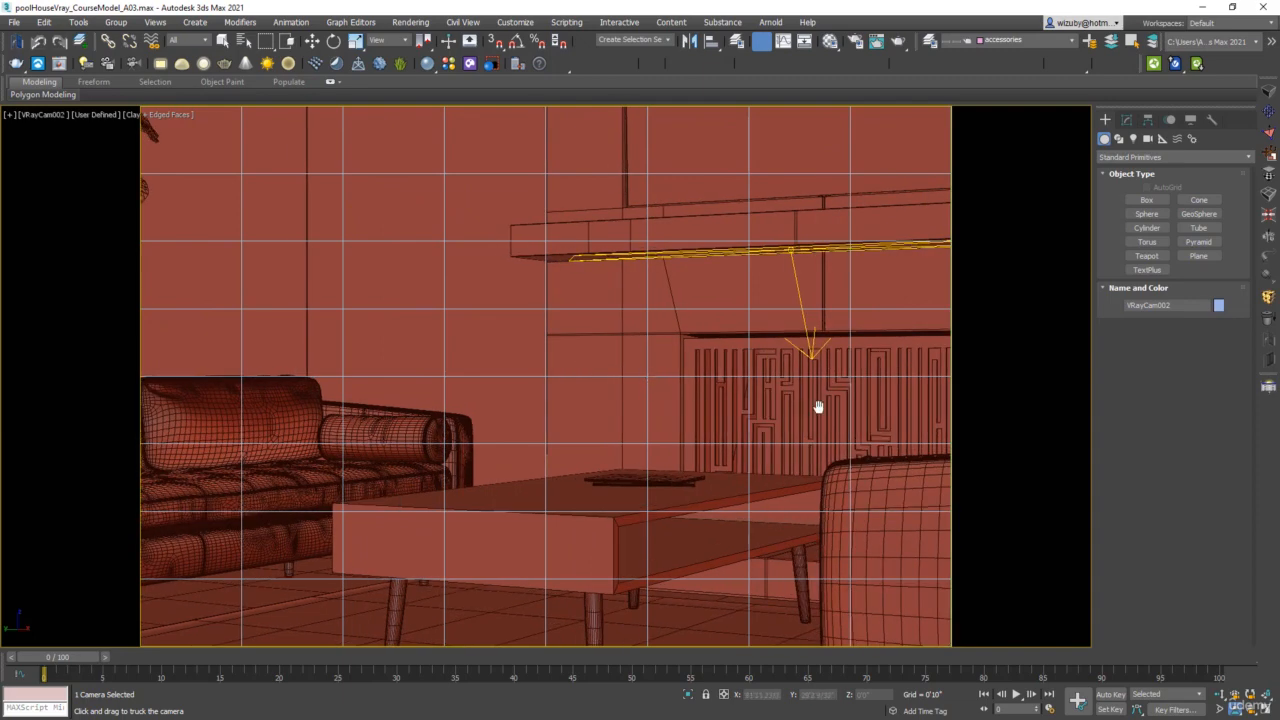
Select the active view's camera and set its focal length to 30.8 mm.
left_click(45, 114)
left_click(100, 364)
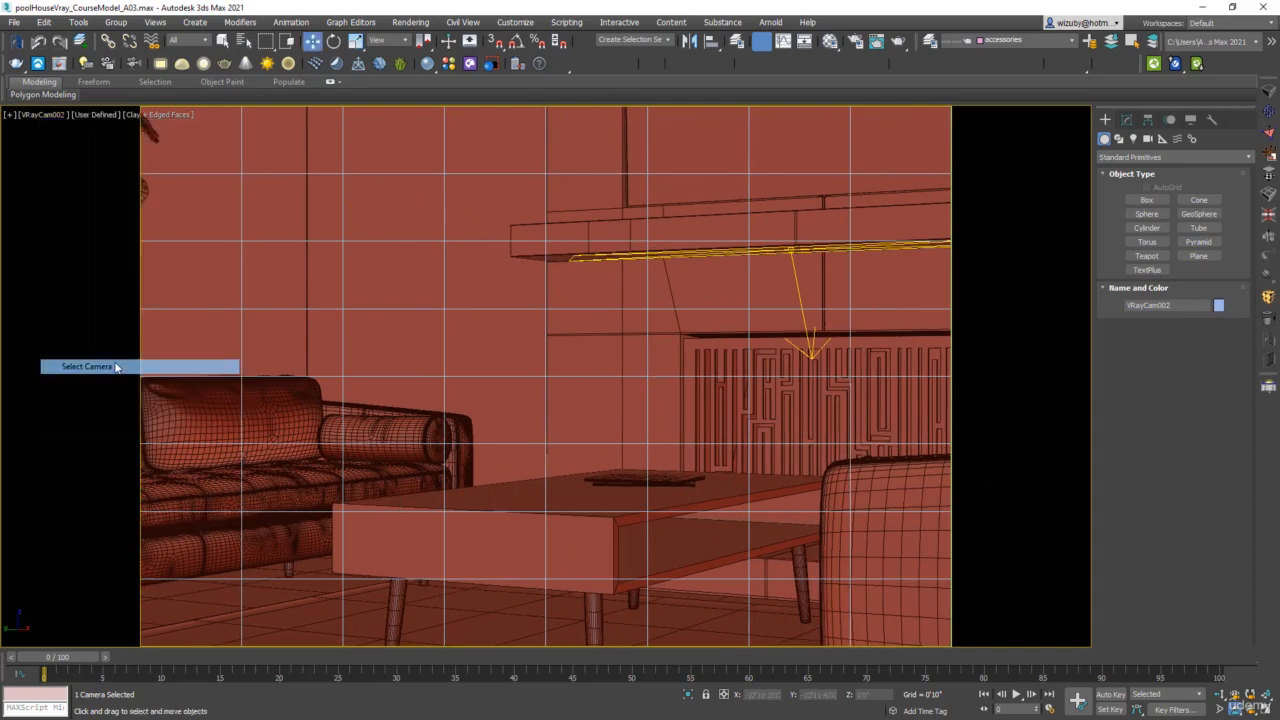
left_click(1126, 119)
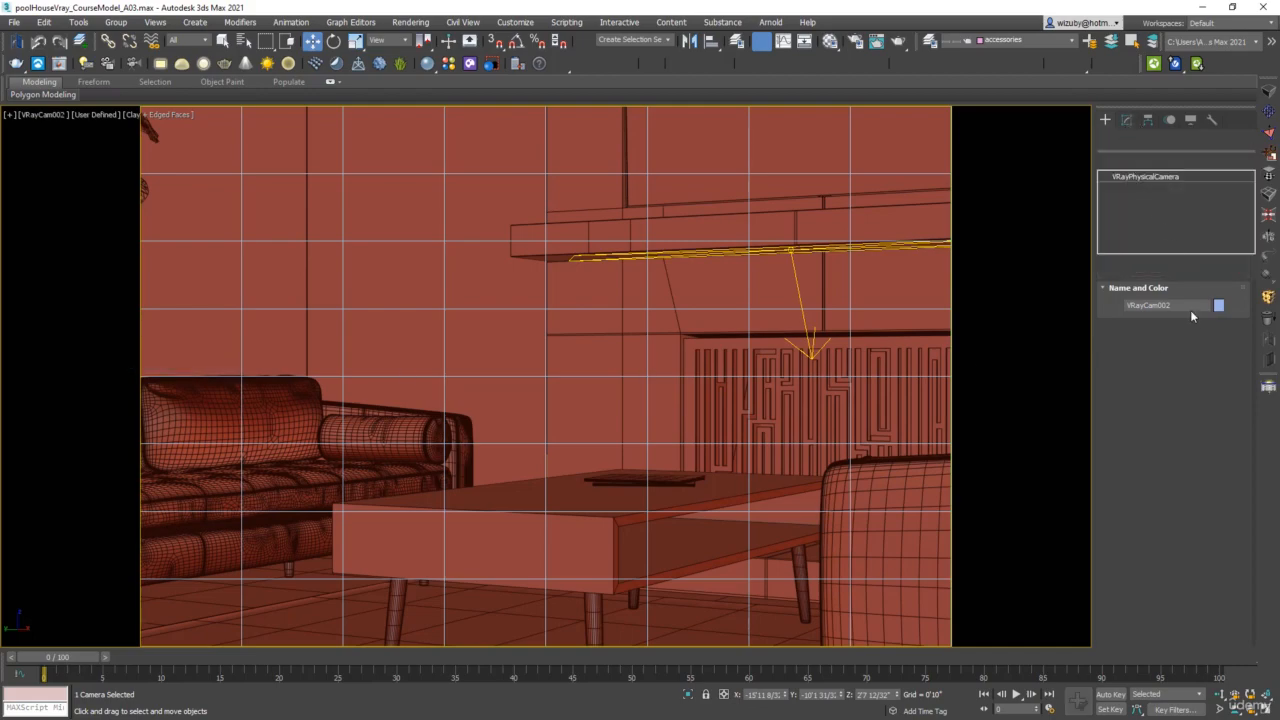
left_click_drag(1221, 433, 1216, 472)
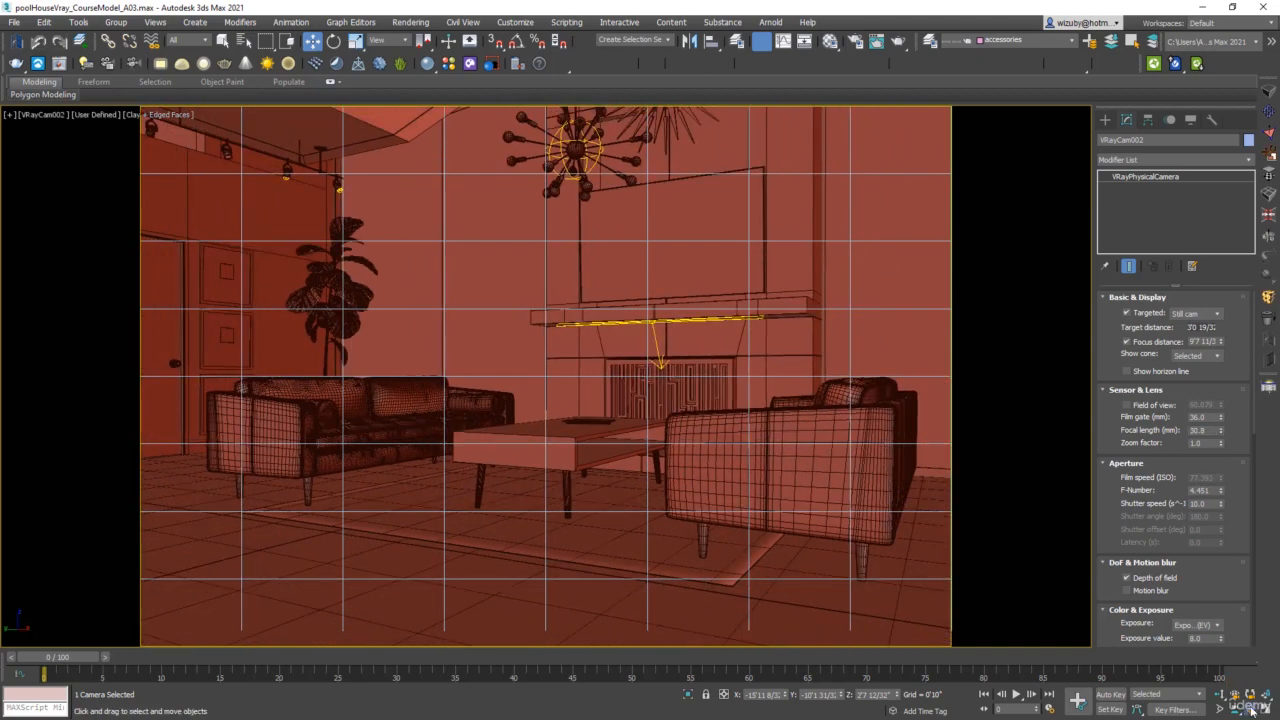
Pan, orbit and truck VRayCam002 to frame both sofas and the wall decorations around the fireplace.
left_click(1252, 709)
left_click_drag(609, 424, 620, 423)
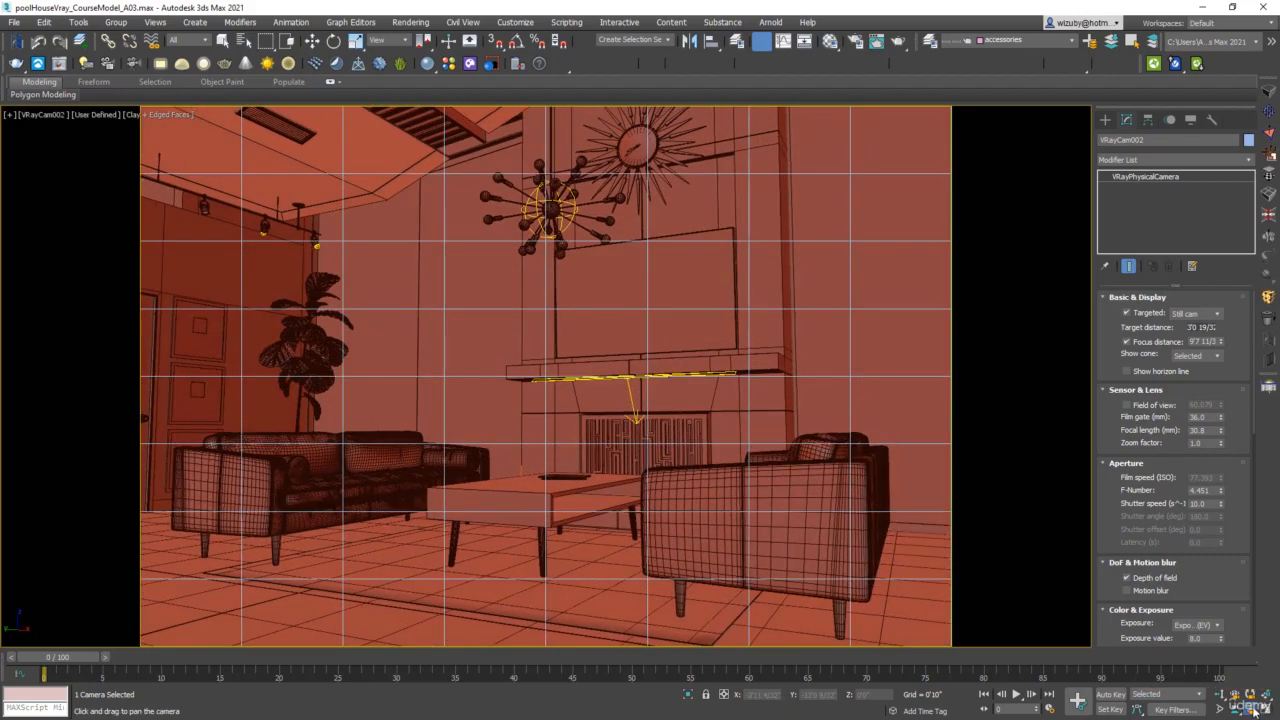
left_click_drag(1253, 710, 1252, 683)
left_click_drag(753, 573, 722, 557)
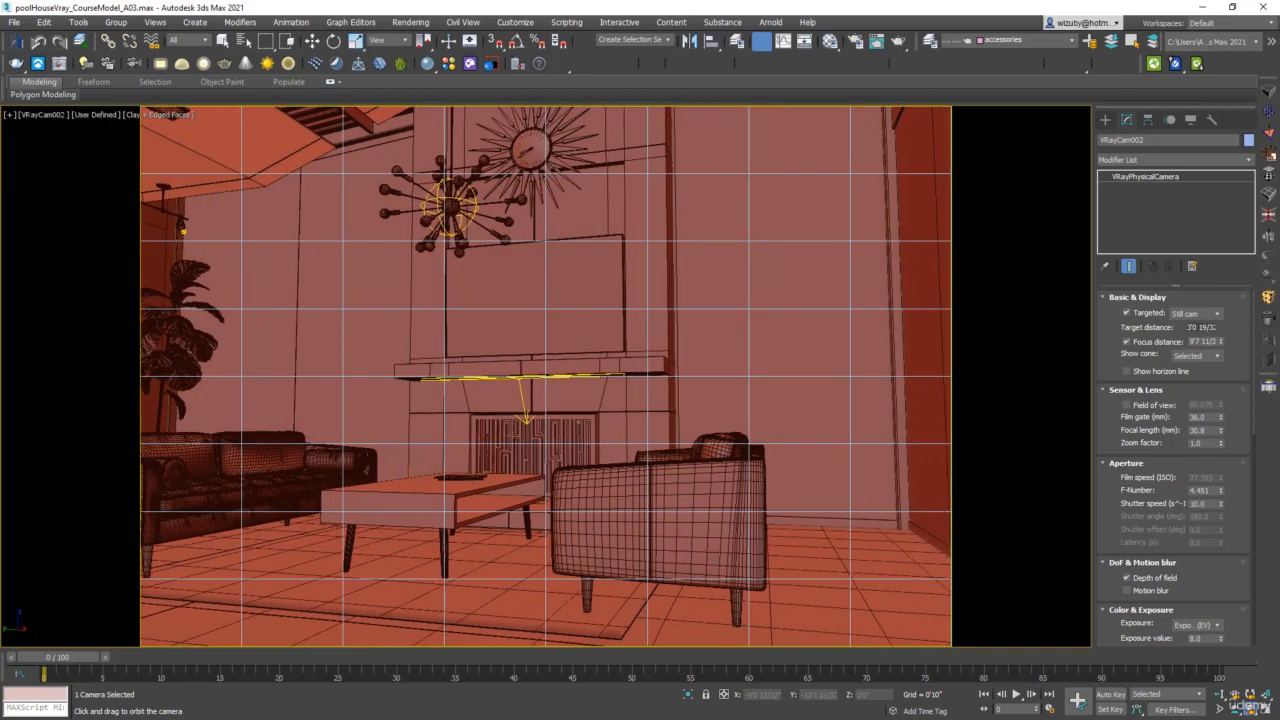
left_click(1236, 709)
left_click_drag(397, 464, 795, 472)
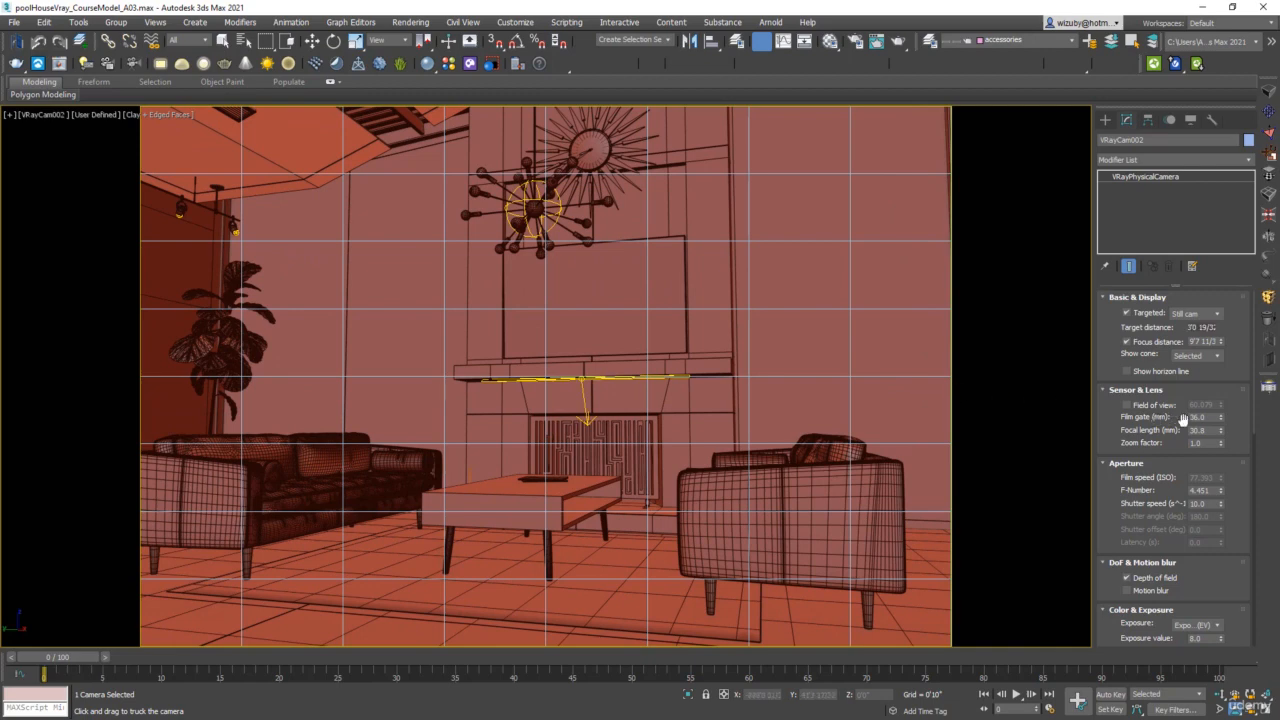
Widen the VRayCam002 view by setting its focal length to 27.72 mm.
left_click_drag(1221, 433, 1219, 440)
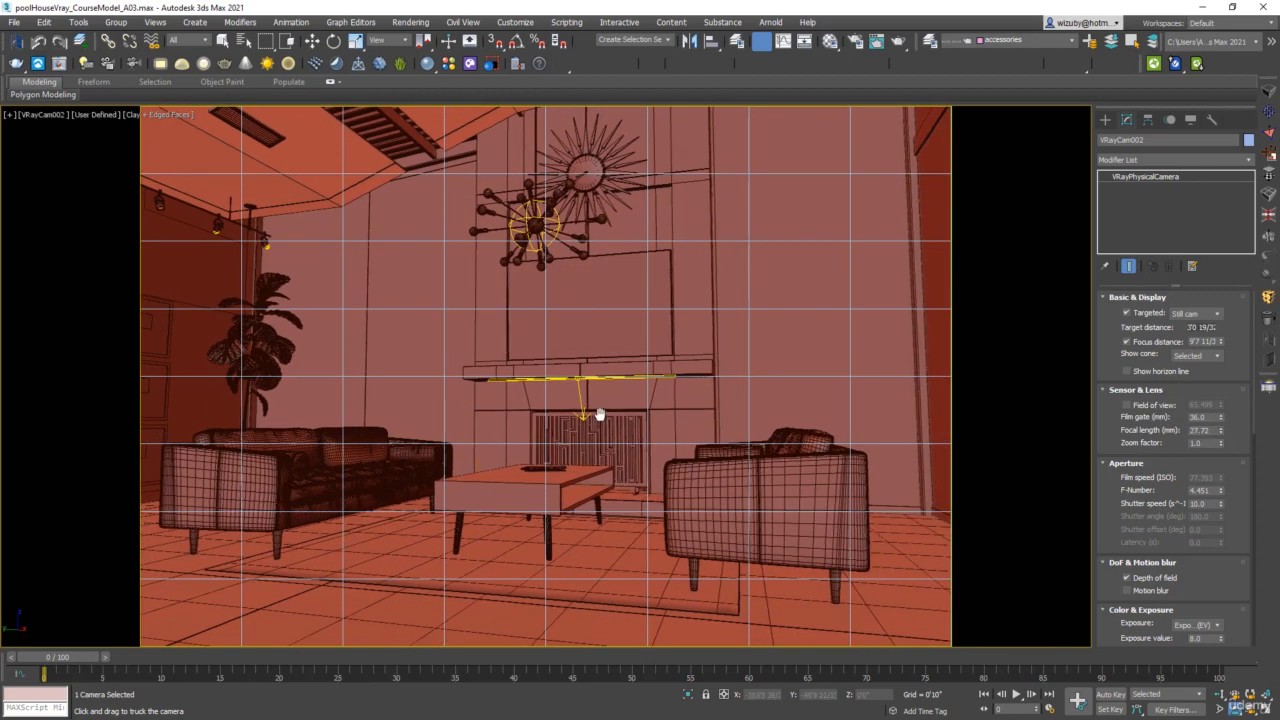
key("w")
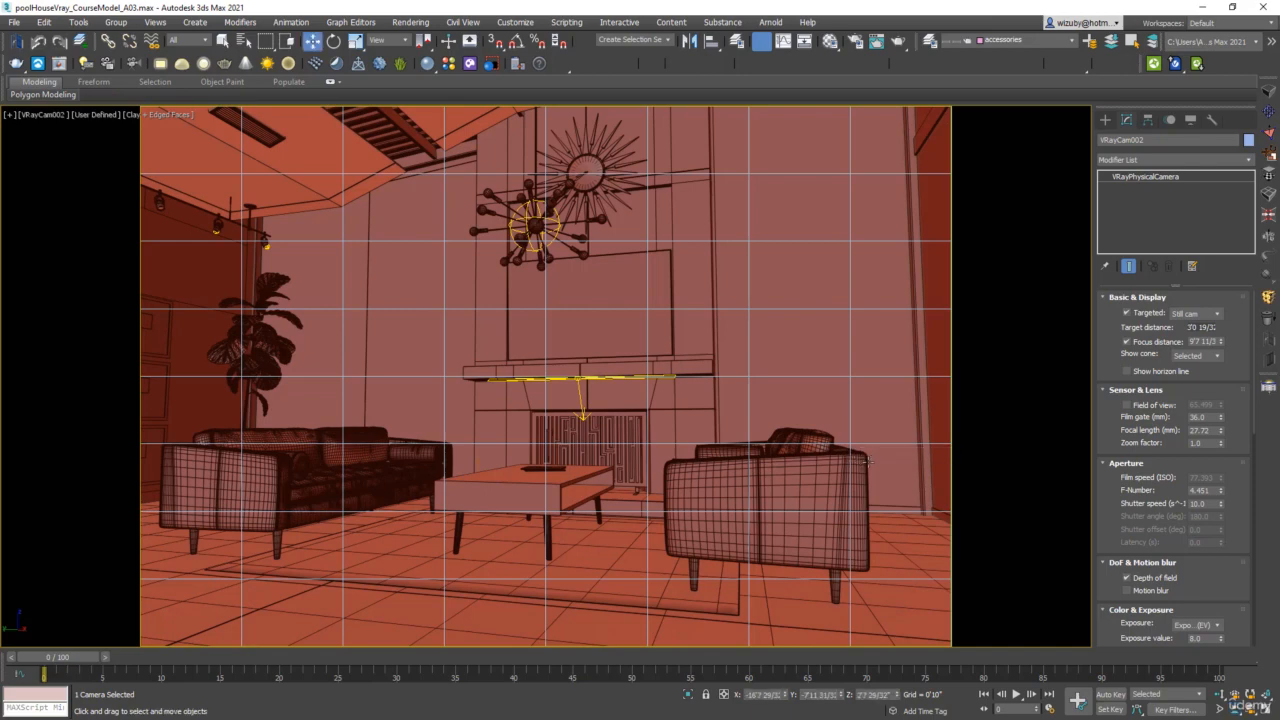
left_click(878, 459)
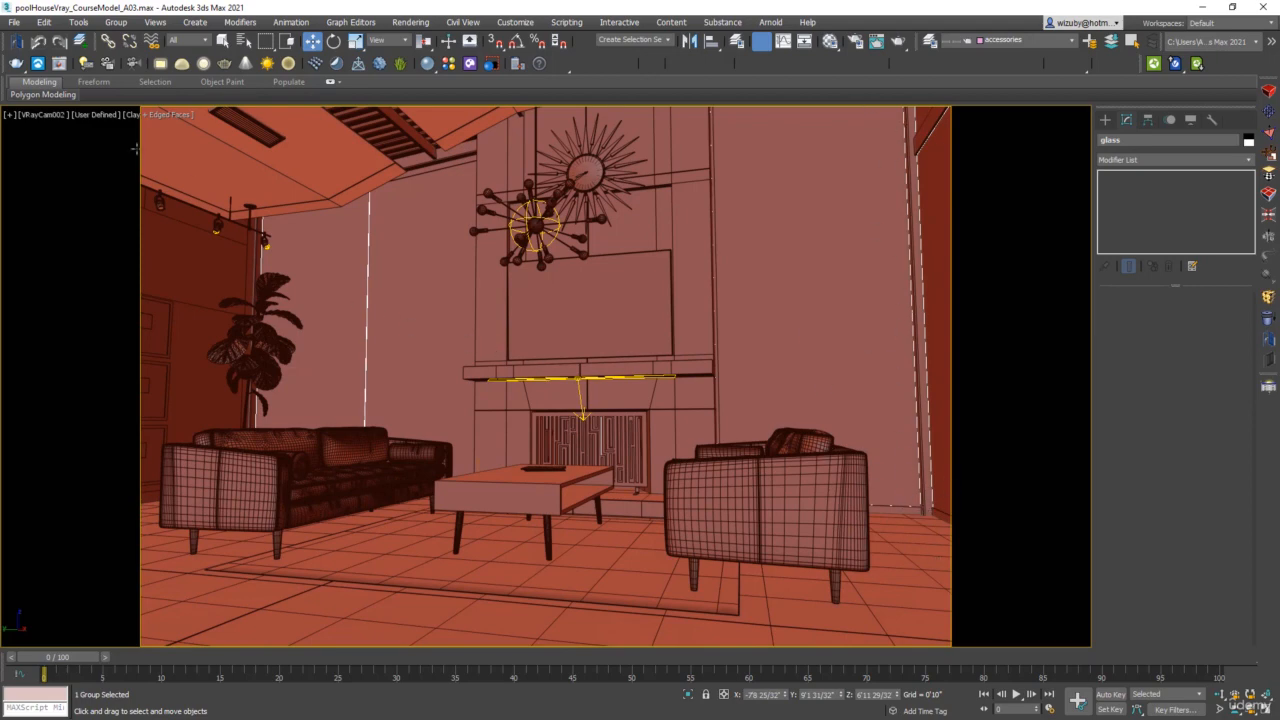
Reselect the view's camera, enable automatic vertical tilt and set its vertical shift to -0.04.
left_click(45, 118)
left_click(110, 362)
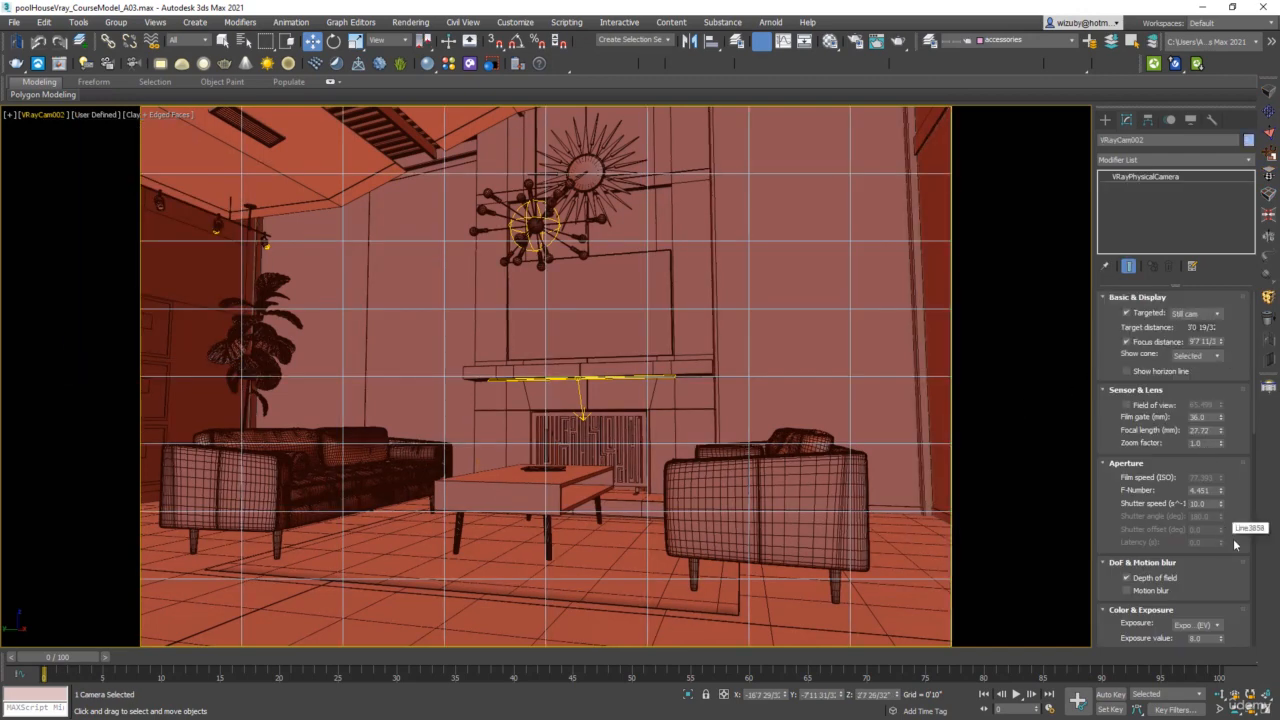
left_click_drag(1234, 528, 1200, 237)
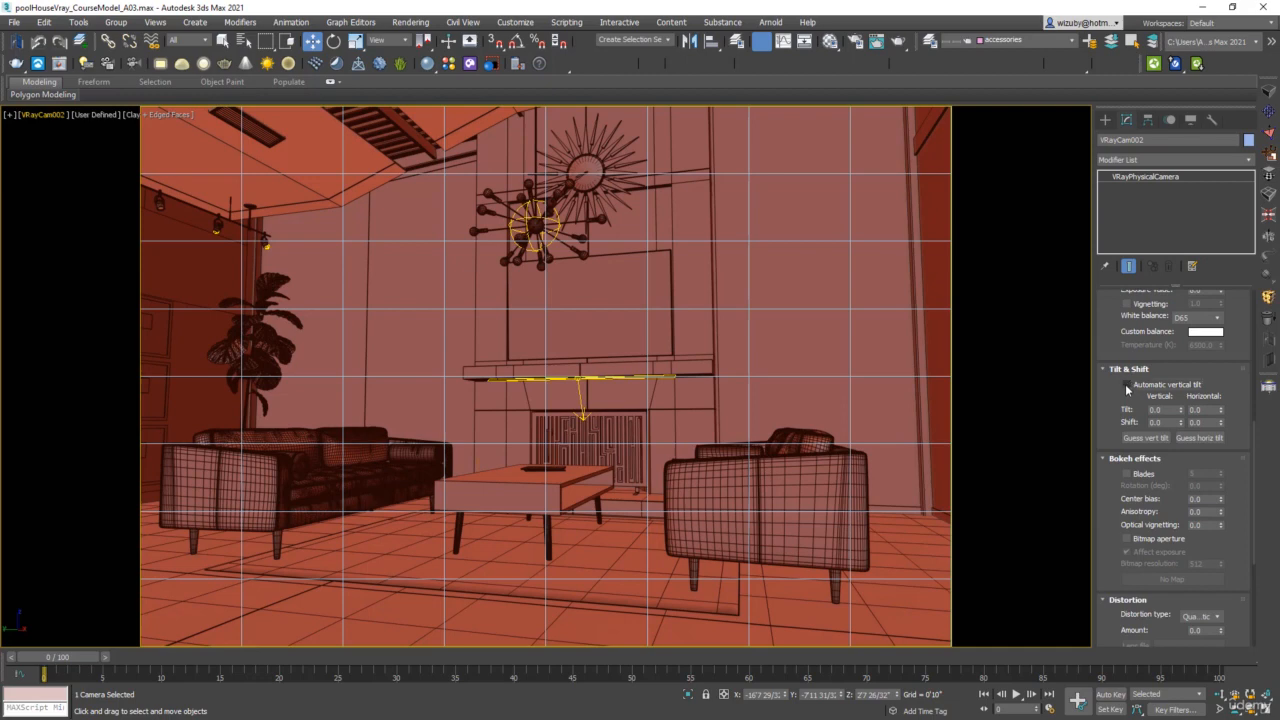
left_click(1126, 386)
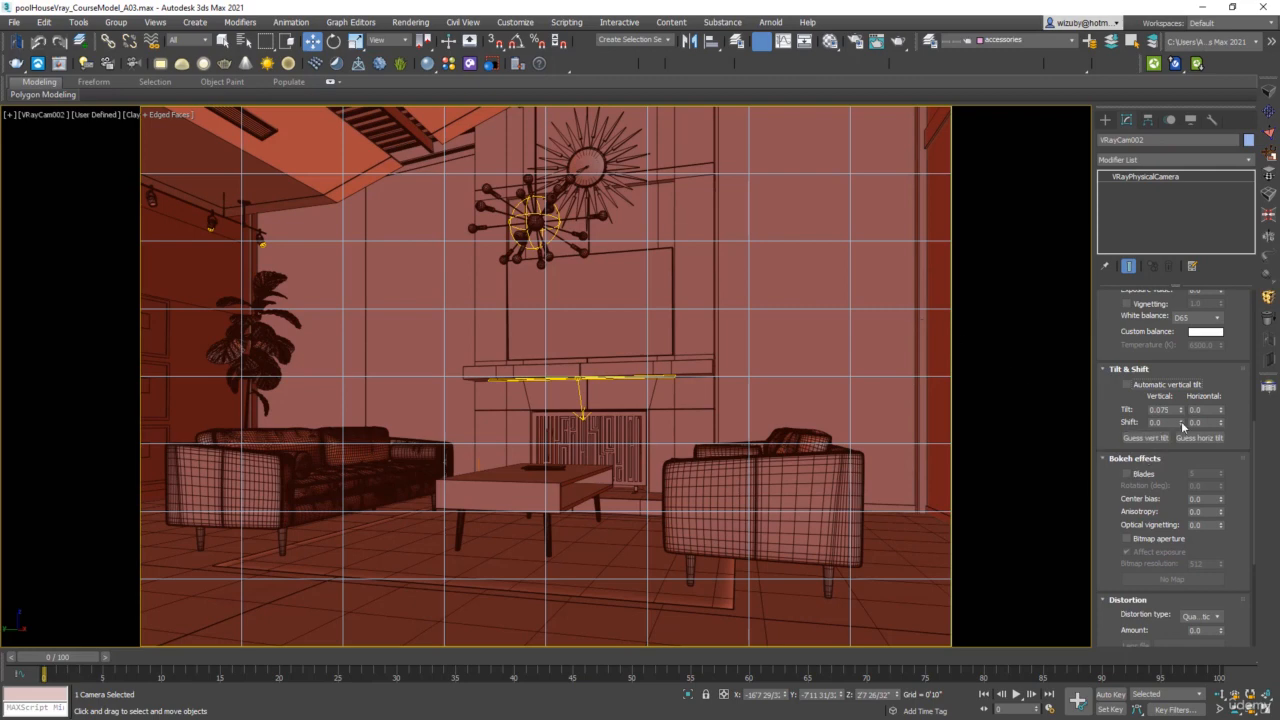
left_click(1126, 386)
mouse_move(1183, 425)
left_mouse_down()
mouse_move(1180, 443)
mouse_move(1172, 414)
mouse_move(1165, 440)
mouse_move(1162, 412)
mouse_move(1166, 423)
left_mouse_up()
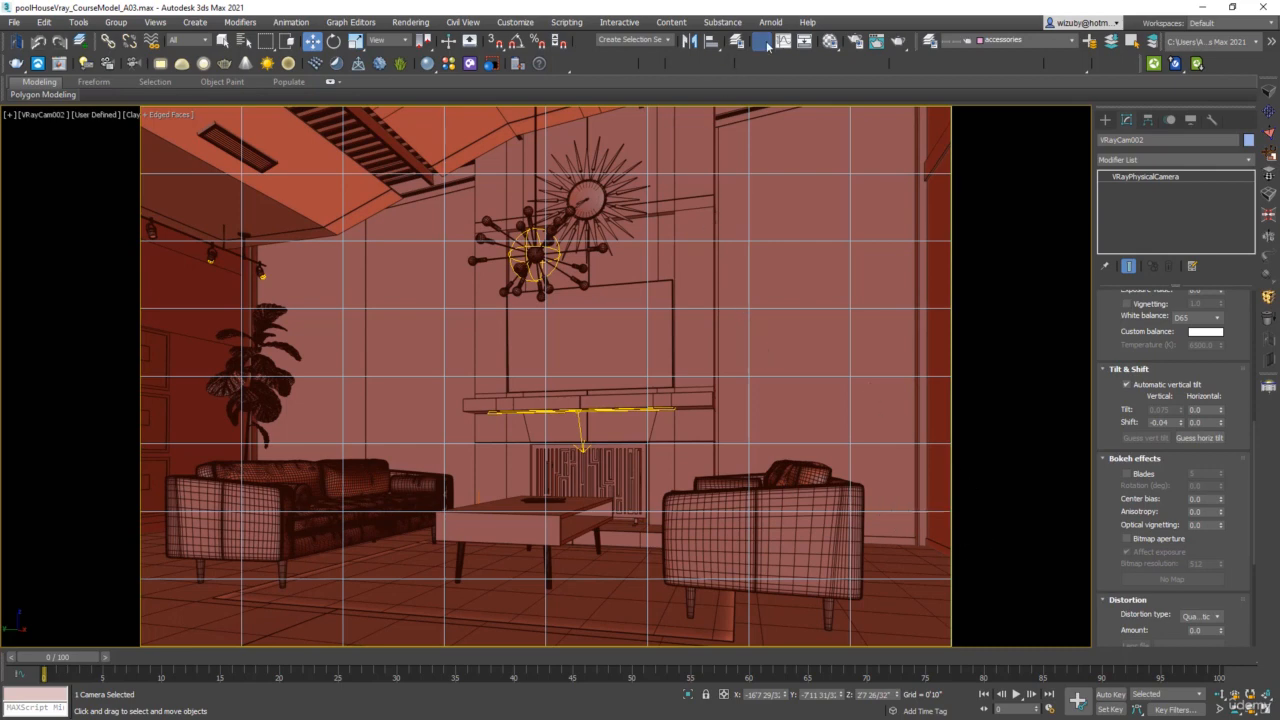
Set the render output size to a square 1500 by 1500 pixels and close the render setup.
left_click(855, 42)
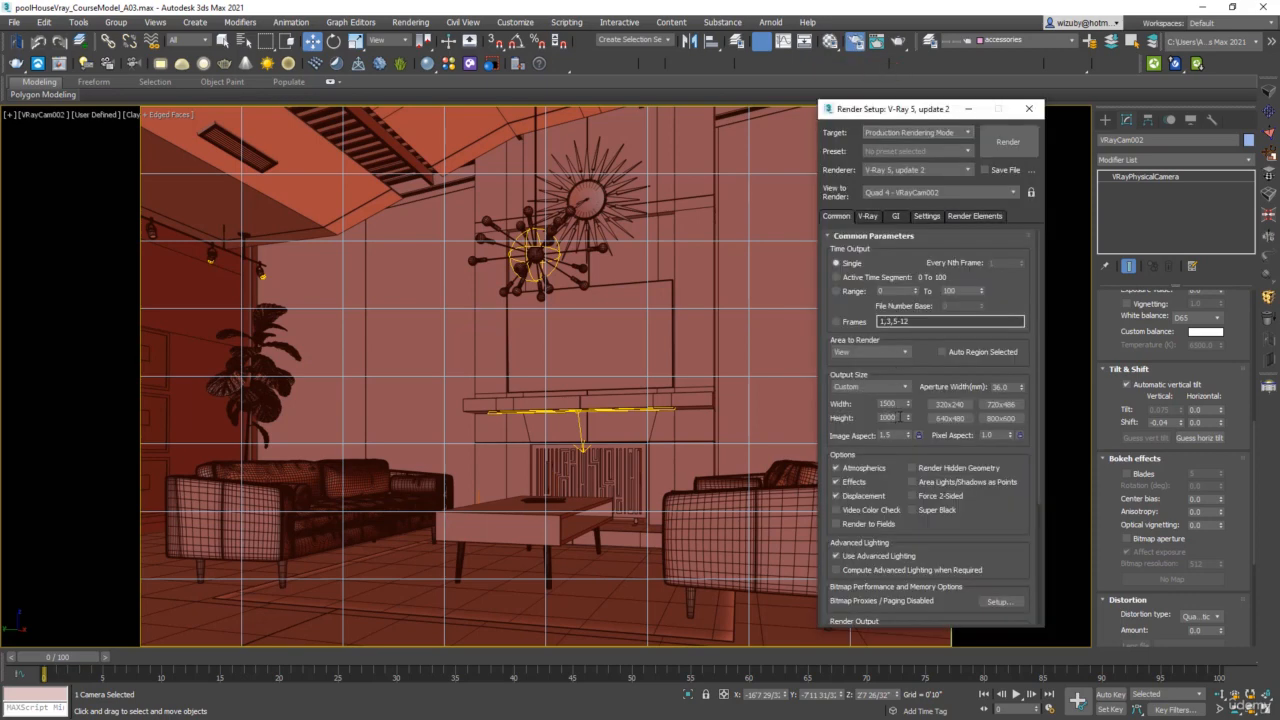
double_click(888, 418)
left_click(921, 438)
type("1500")
left_click(919, 436)
left_click_drag(901, 404, 866, 403)
type("1500")
key("Return")
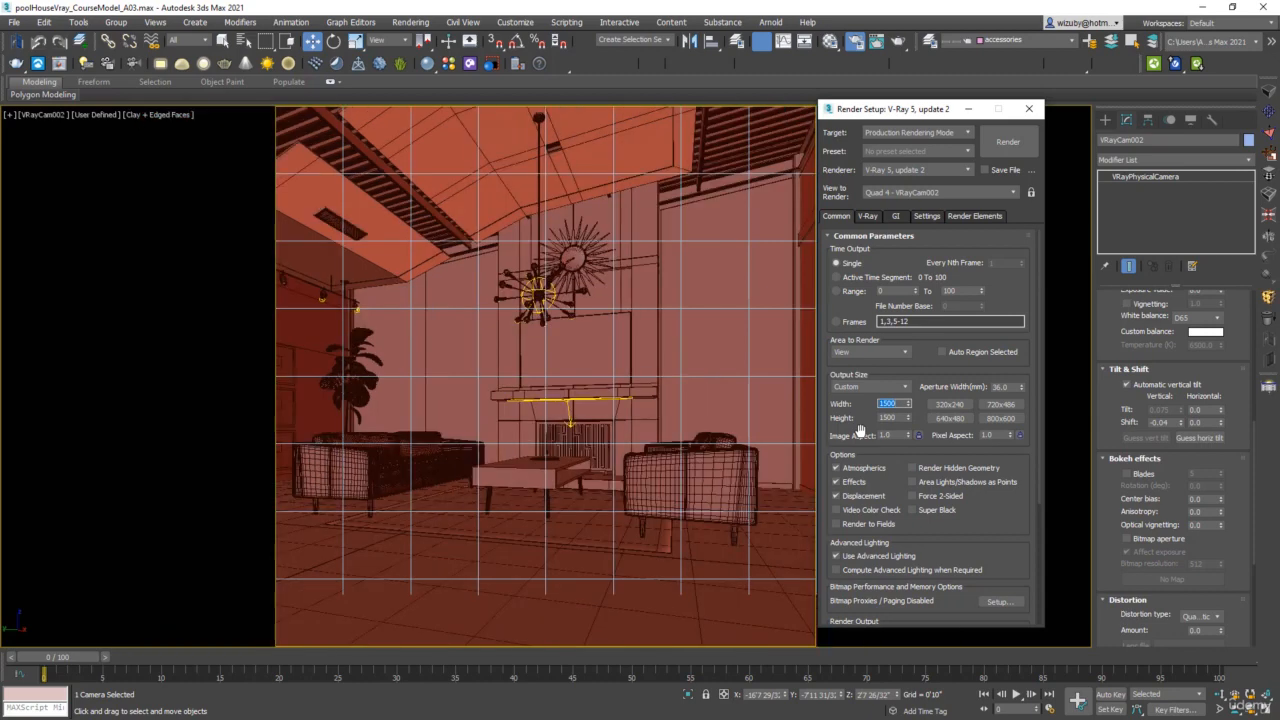
left_click(1029, 109)
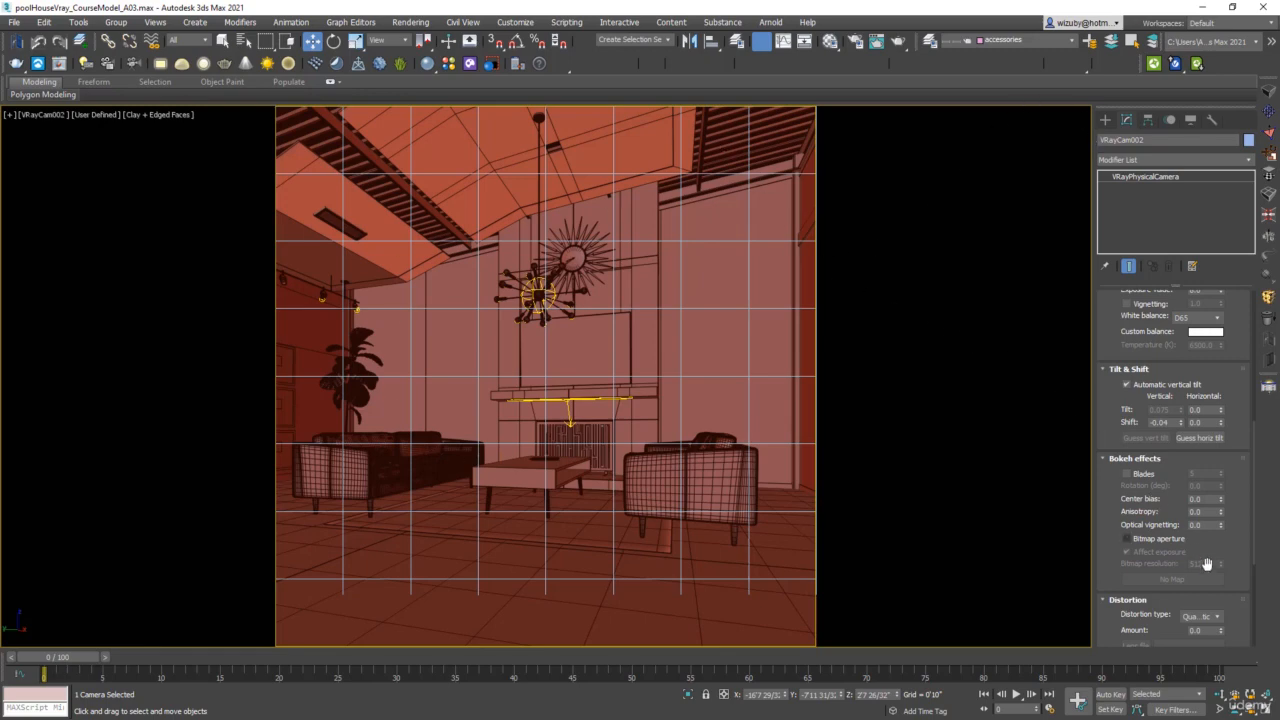
Dolly VRayCam002 slightly closer to the seating area, undoing any move that overshoots.
left_click(1221, 694)
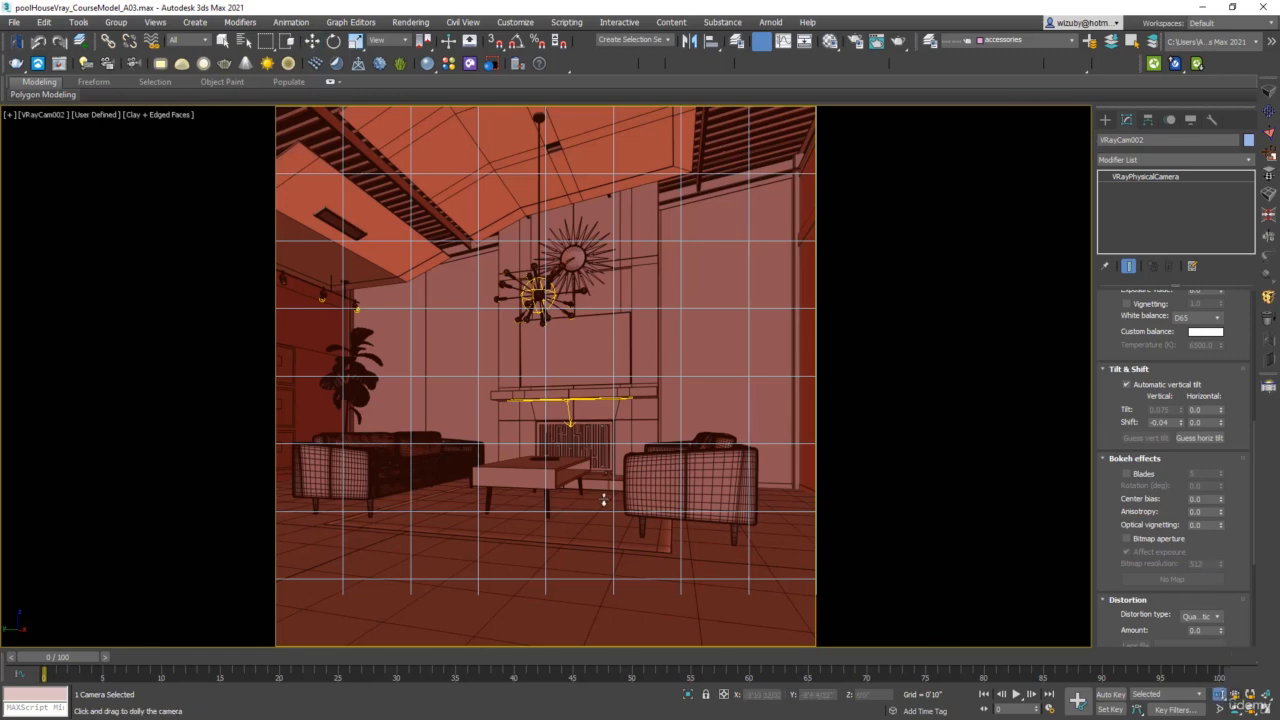
left_click_drag(603, 500, 590, 427)
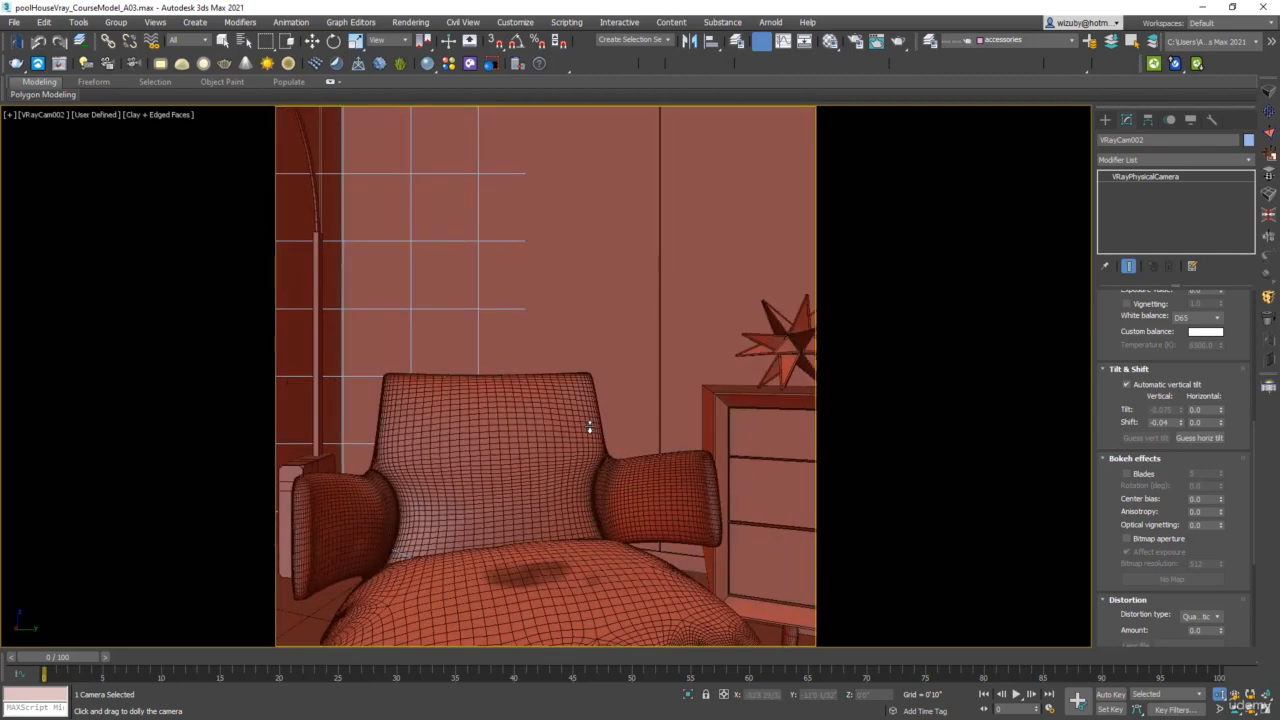
key("ctrl+z")
left_click_drag(583, 451, 579, 419)
Pan VRayCam002 to fine-tune the square framing of the ceiling, fireplace and sofas.
left_click(1250, 708)
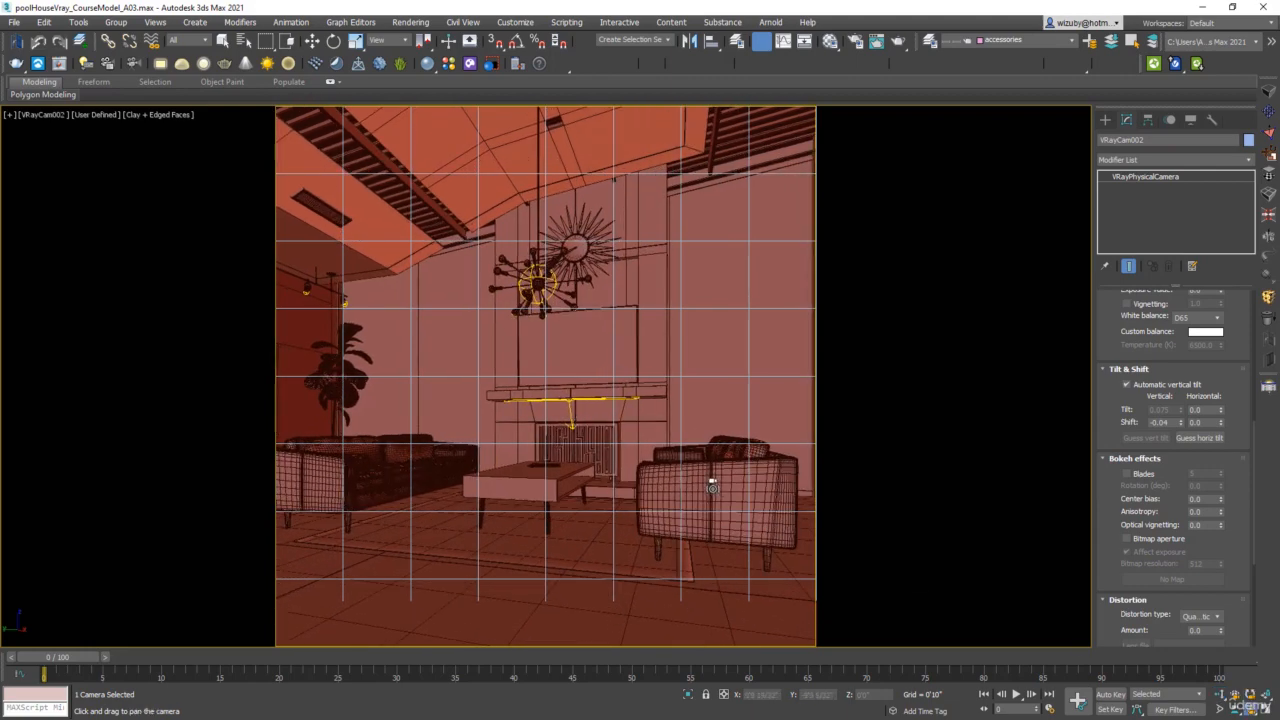
left_click_drag(712, 487, 710, 482)
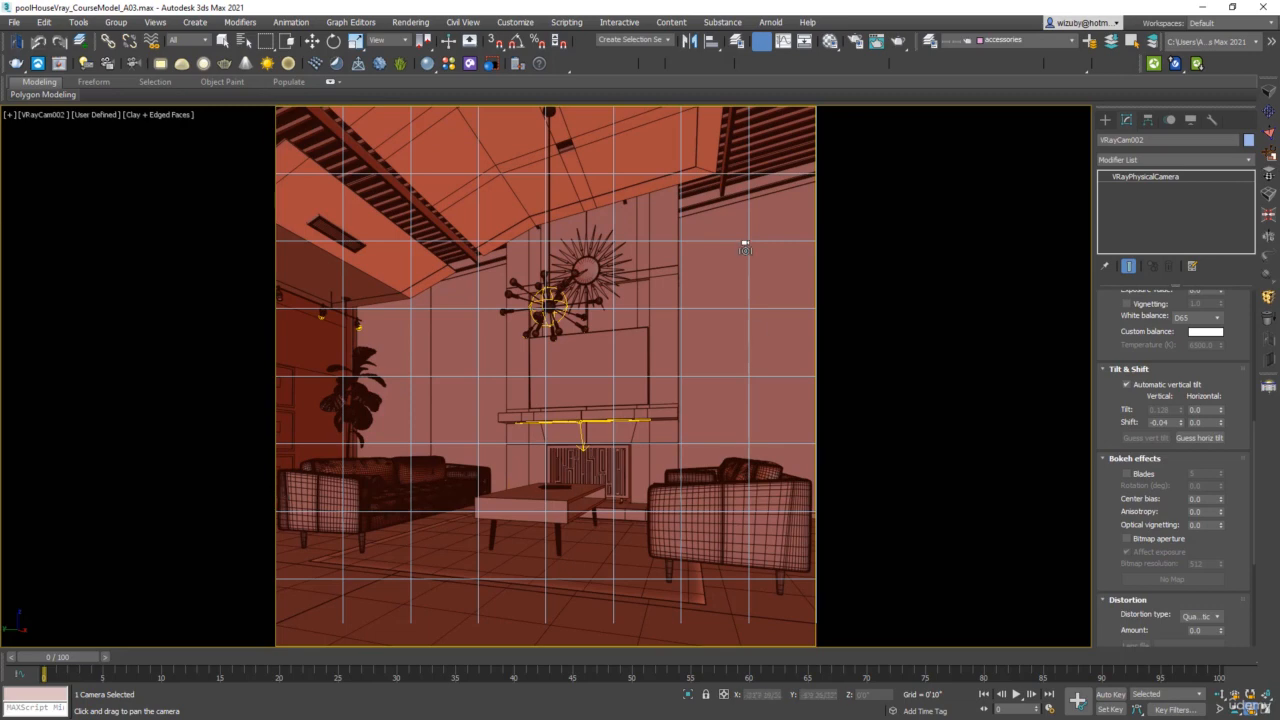
left_click_drag(746, 243, 729, 173)
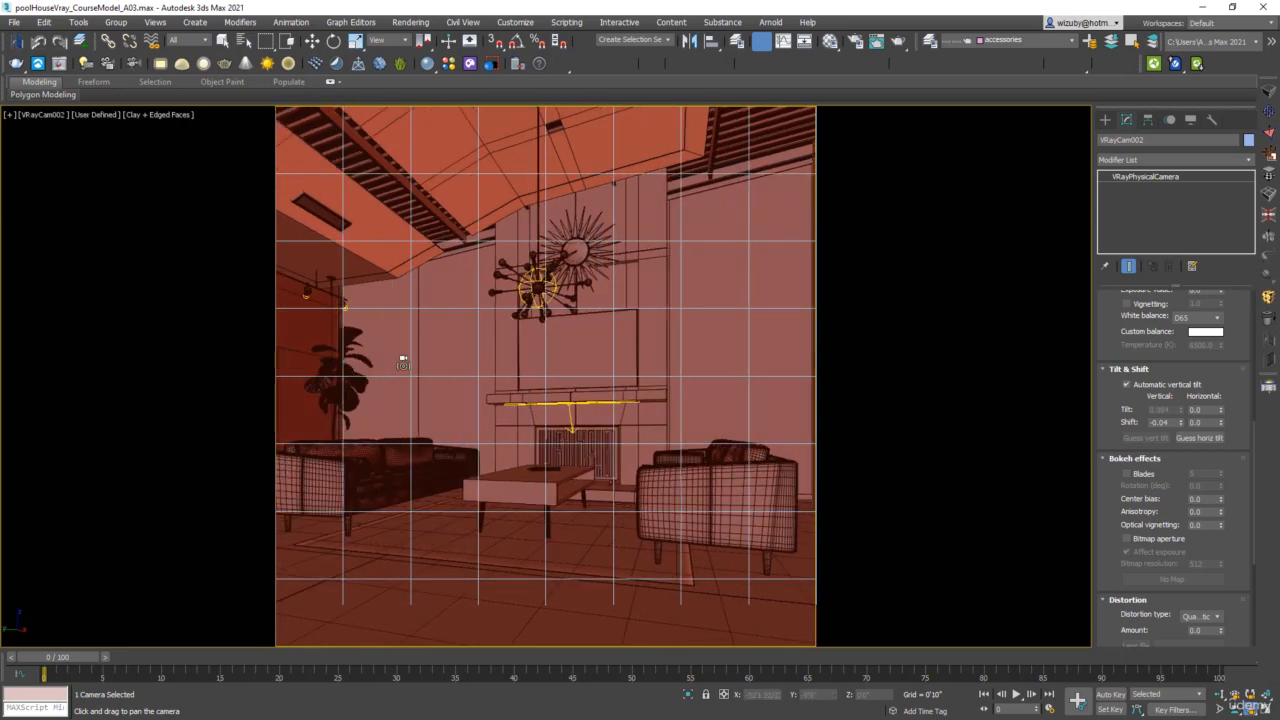
scroll(1238, 417, "up", 5)
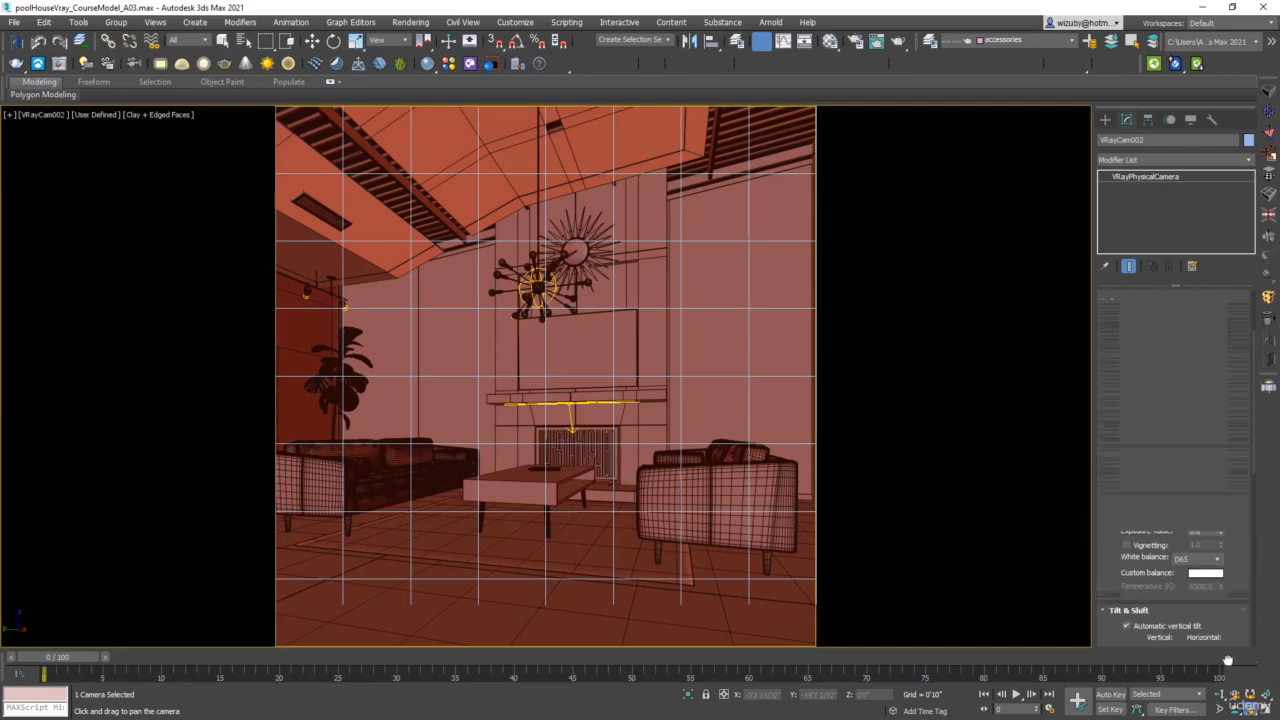
Dolly VRayCam002 back from the seating area, reselect the view's camera and raise its focal length to about 39.9 mm.
left_click(1220, 695)
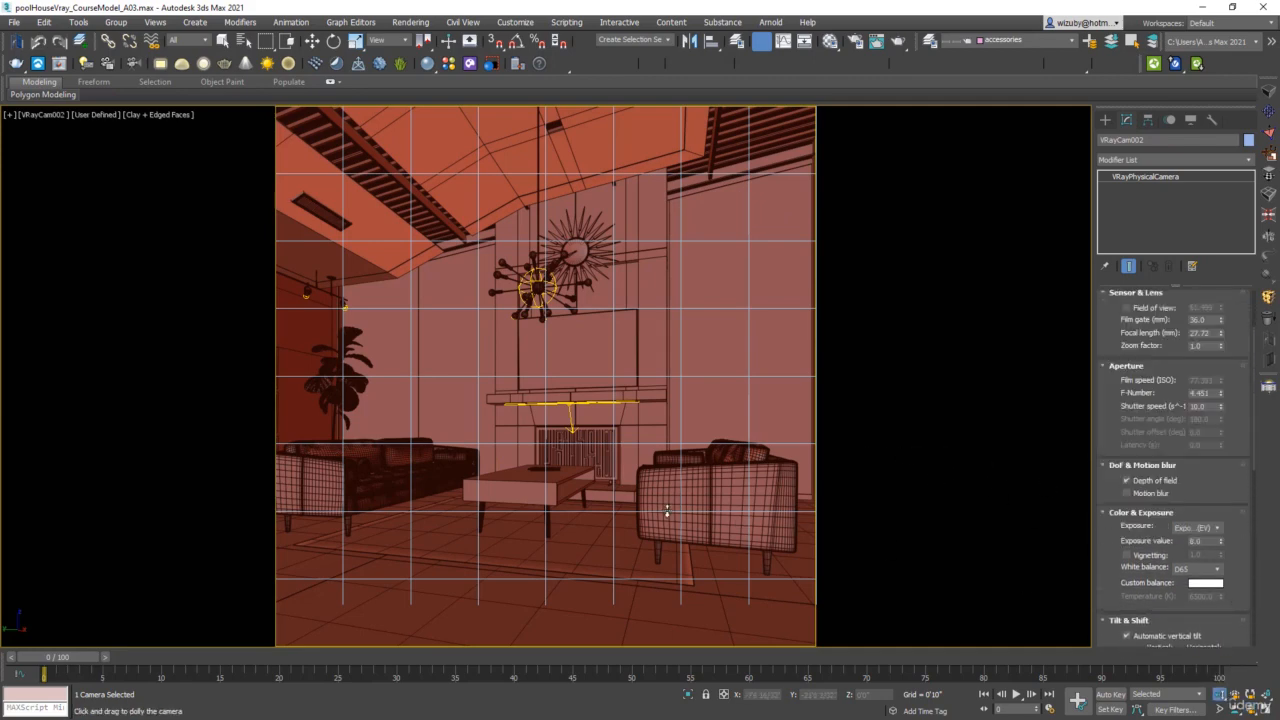
left_click_drag(516, 357, 505, 452)
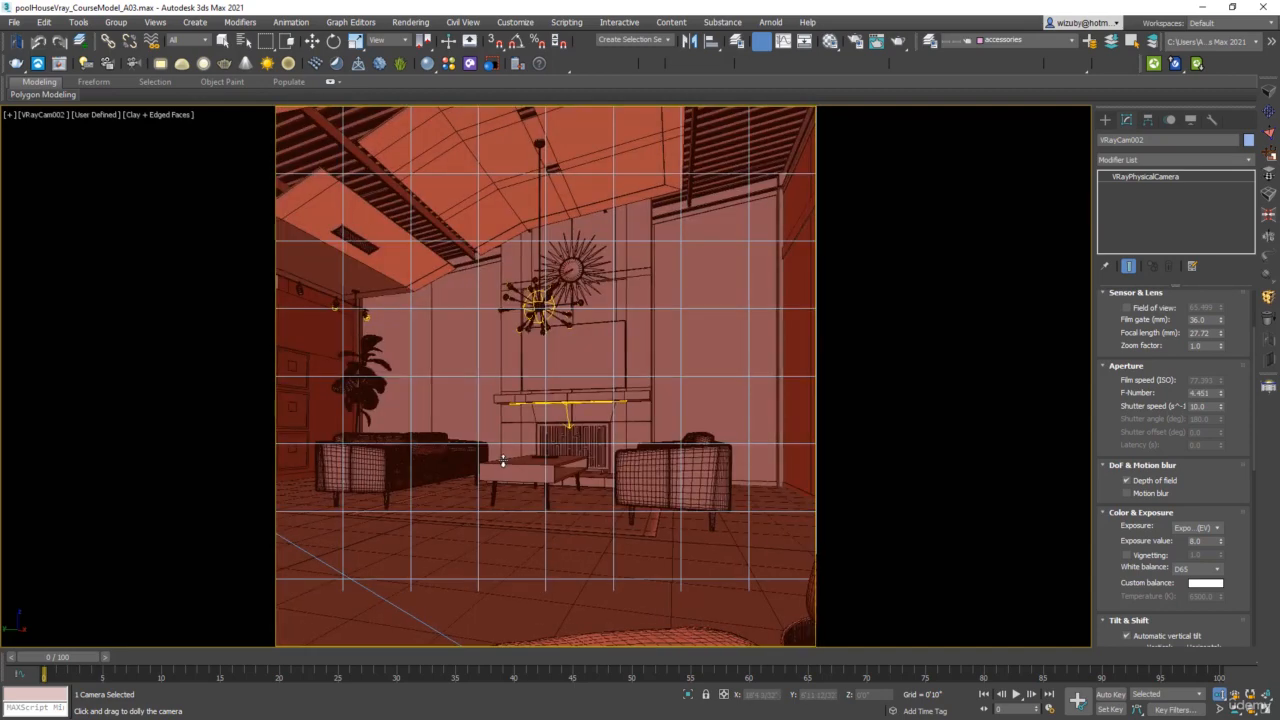
left_click(55, 118)
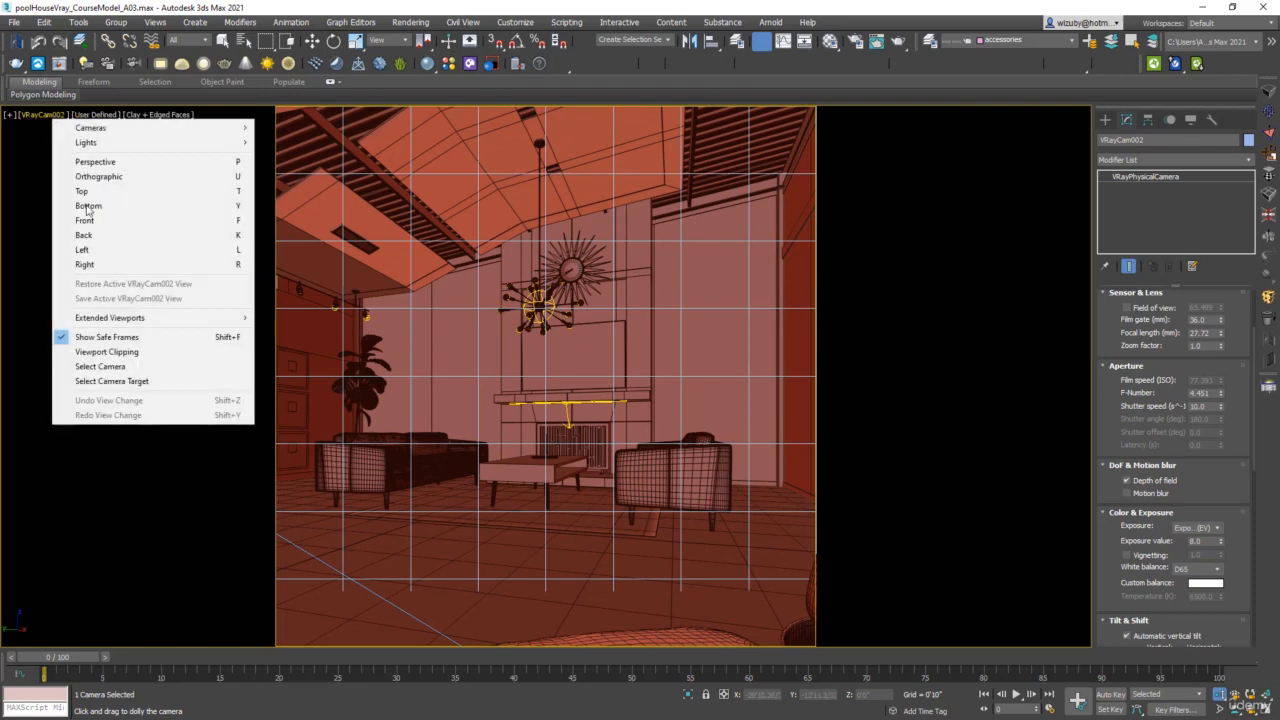
left_click(168, 367)
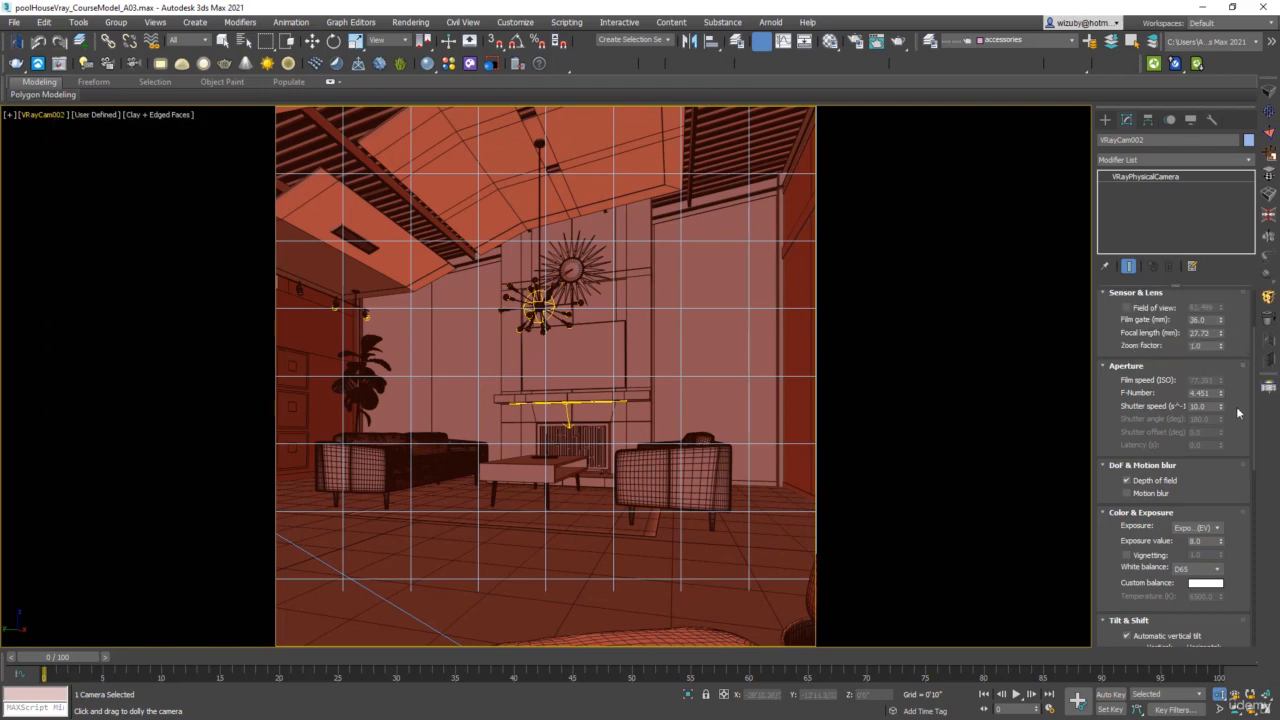
scroll(1180, 395, "up", 2)
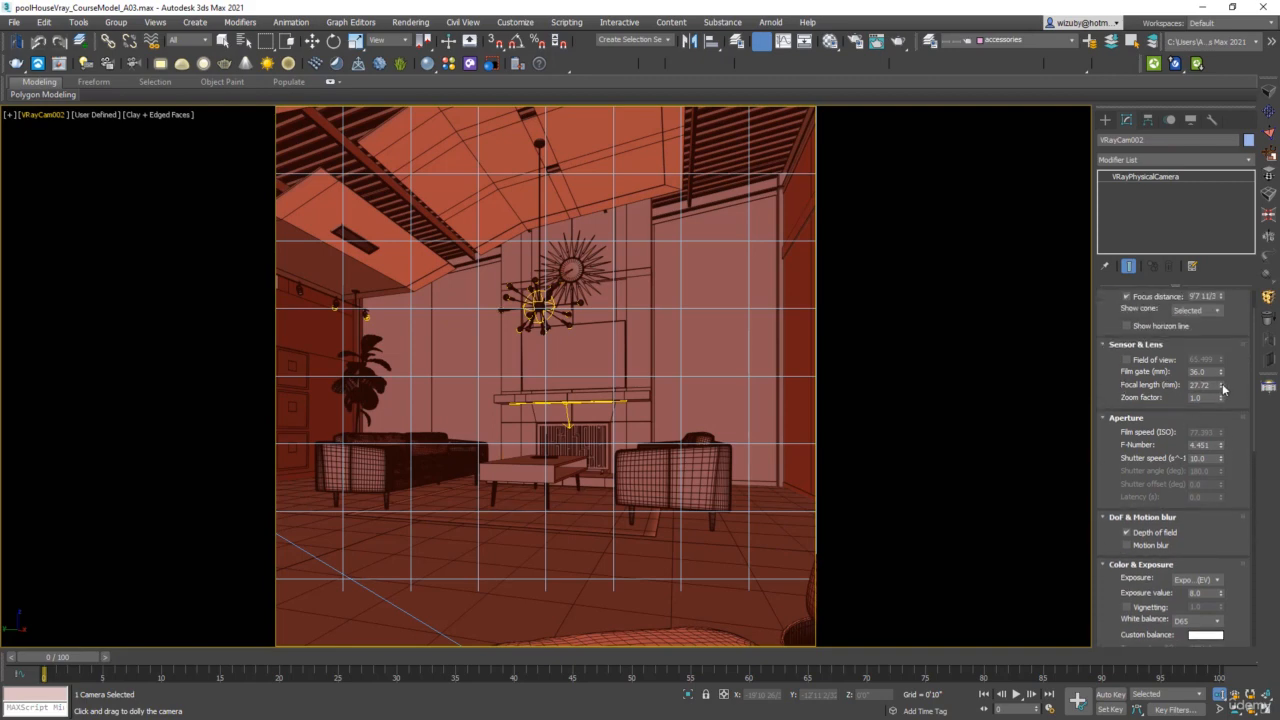
left_click_drag(1222, 388, 1215, 355)
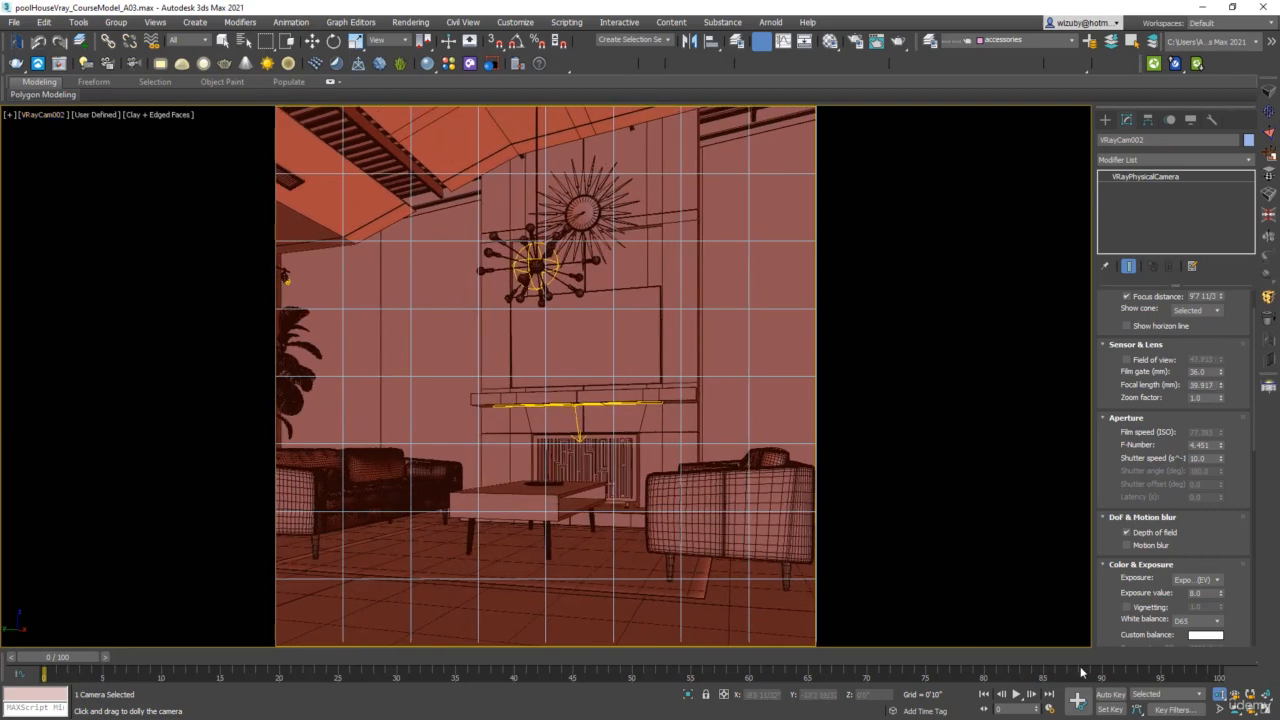
Truck VRayCam002 slightly to shift the fireplace within the frame and dolly it closer to the coffee table.
left_click(1236, 707)
left_click_drag(463, 446, 517, 474)
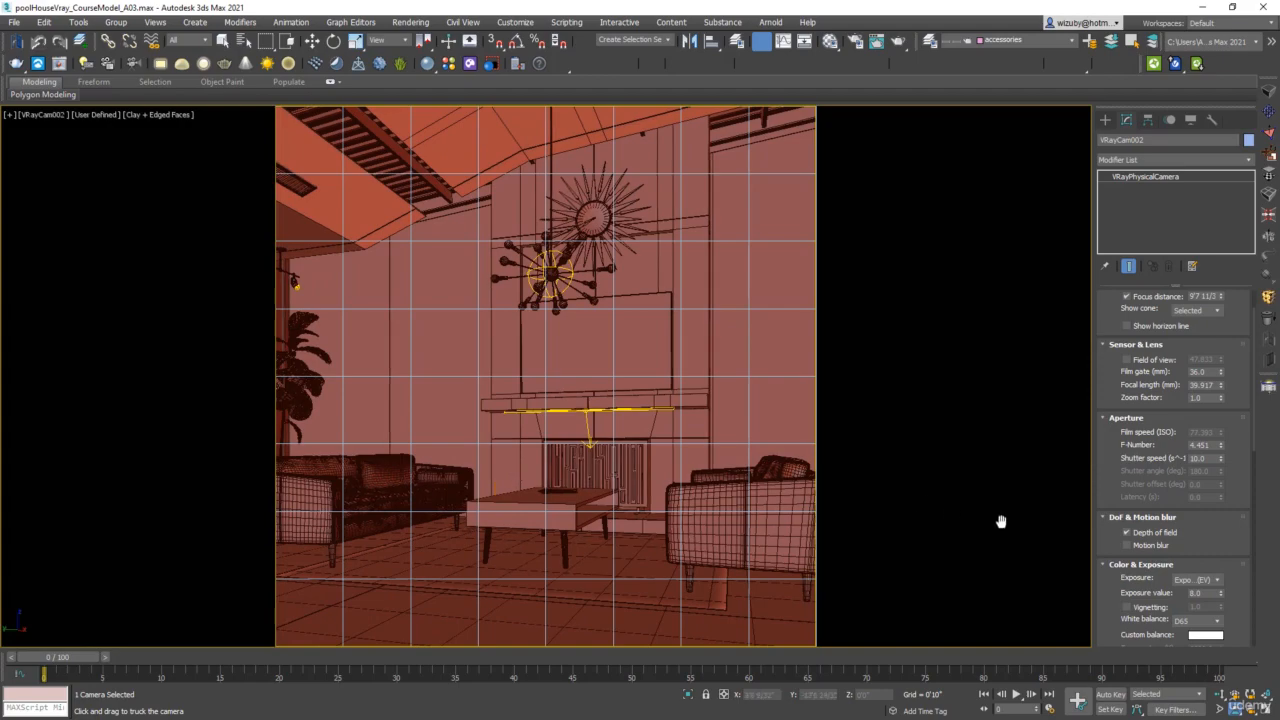
left_click_drag(572, 563, 567, 500)
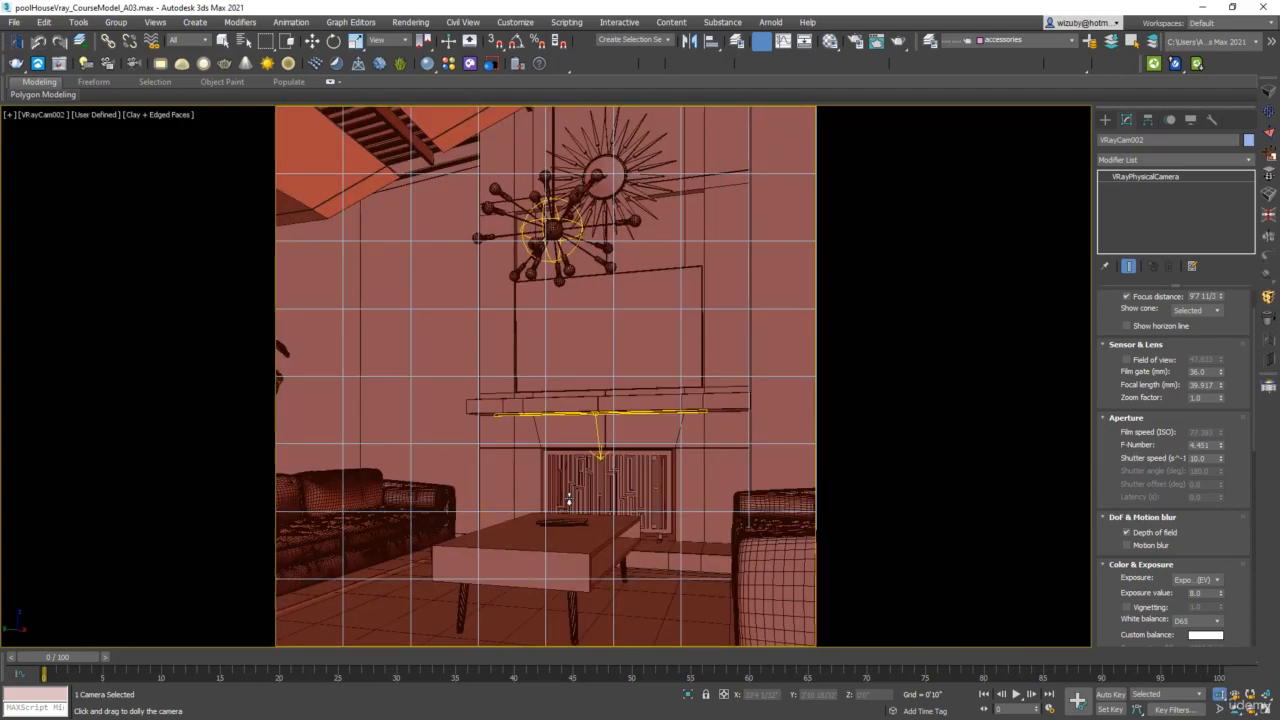
Lower VRayCam002's focal length to about 21.95 mm and dolly it back to take in more of the room.
left_click_drag(1221, 388, 1218, 416)
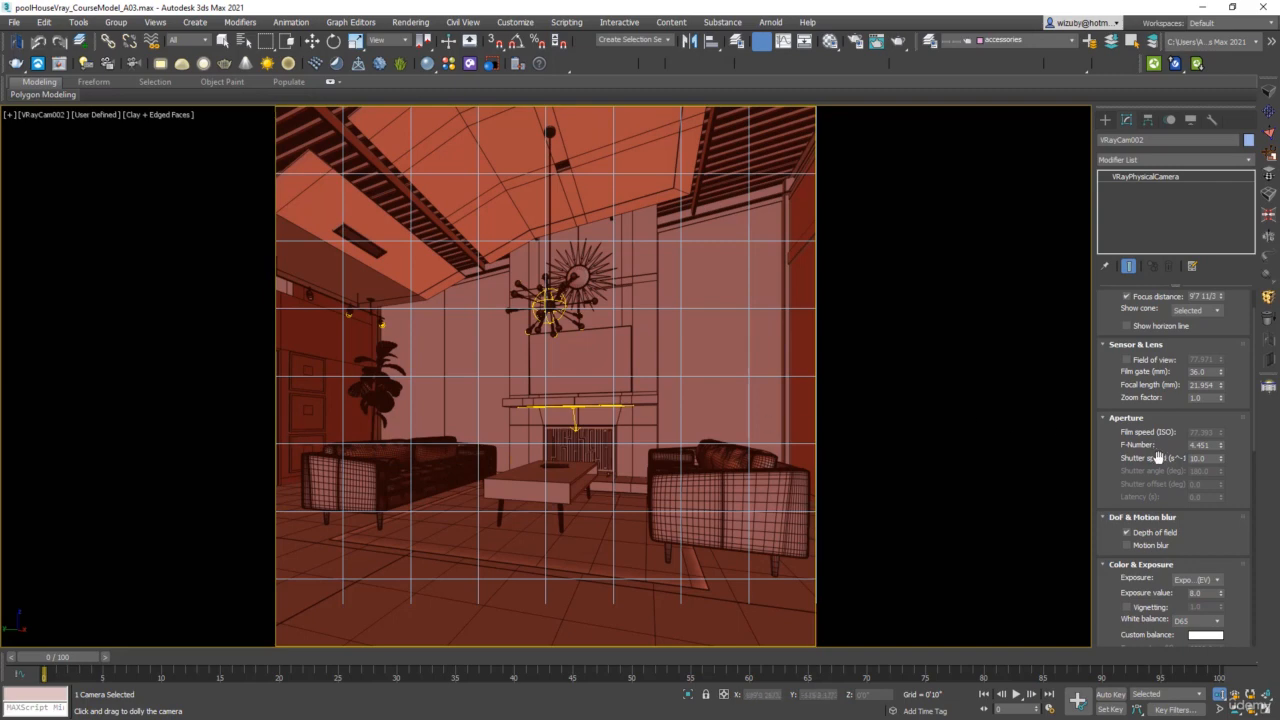
left_click_drag(640, 490, 630, 630)
left_click_drag(657, 343, 642, 414)
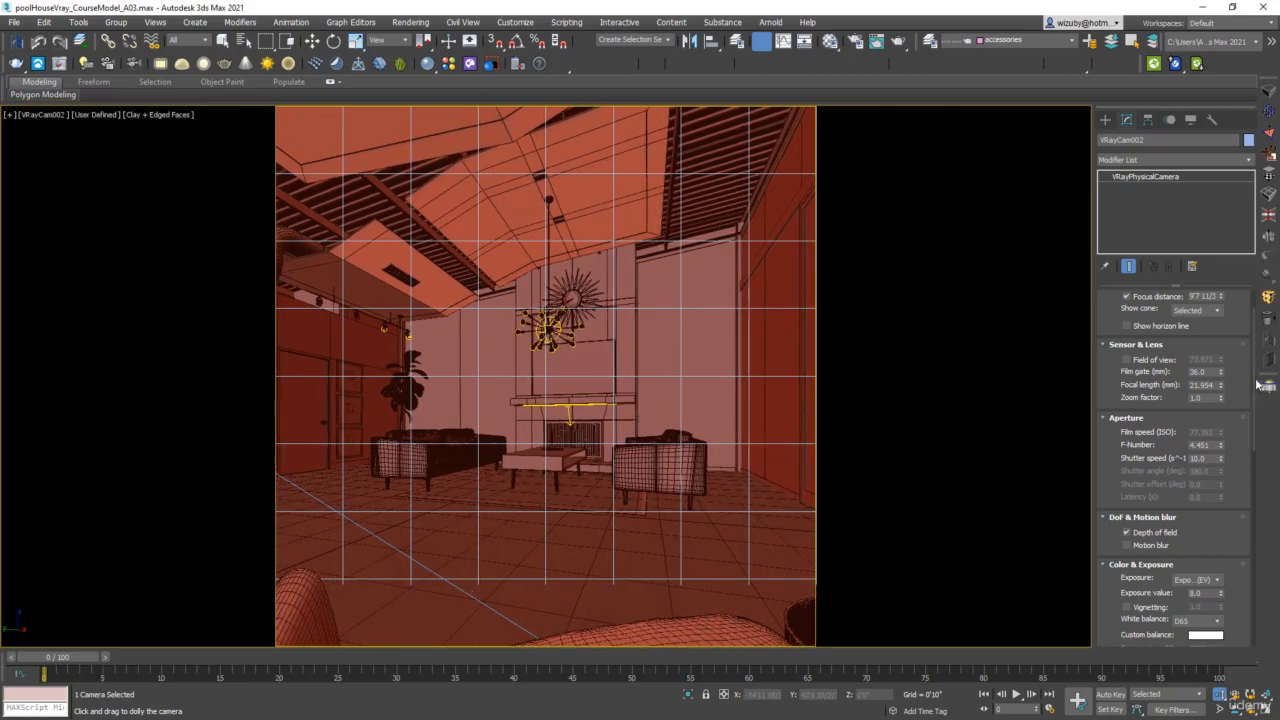
Raise VRayCam002's focal length to about 32.27 mm, leave the dolly tool and increase the focal length further to about 38.73 mm.
left_click_drag(1221, 388, 1221, 348)
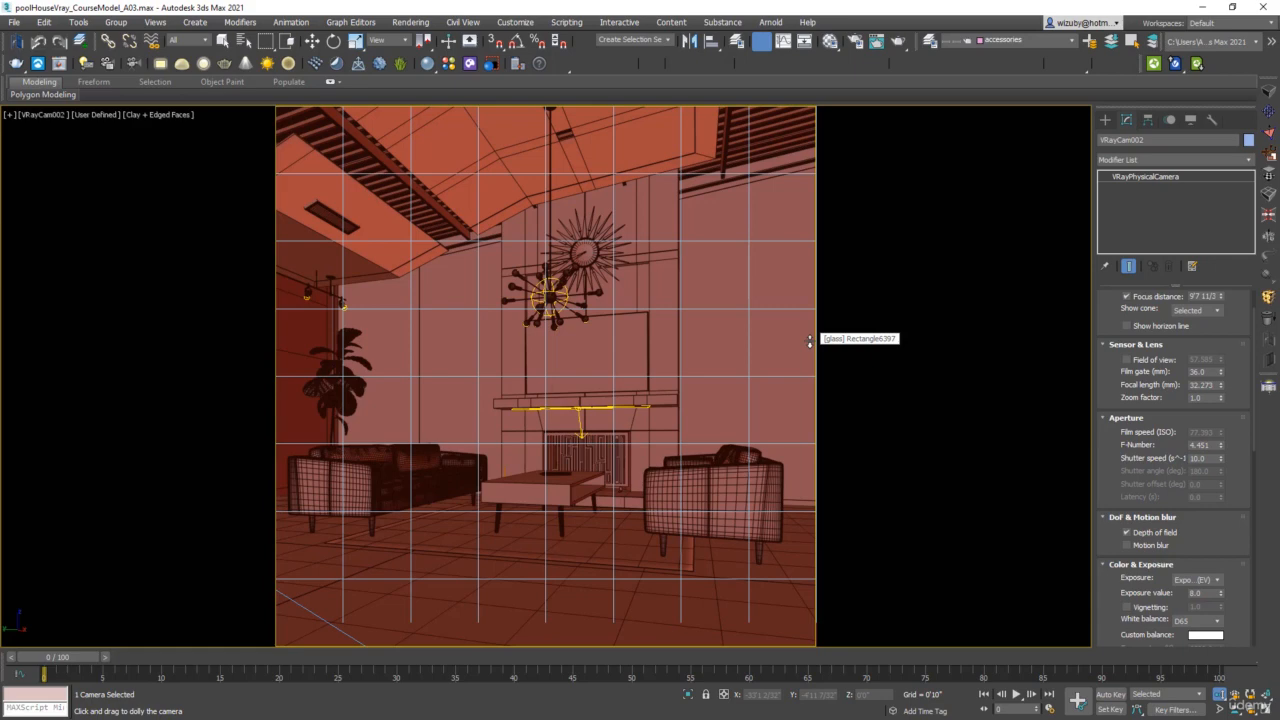
left_click_drag(1216, 386, 1180, 388)
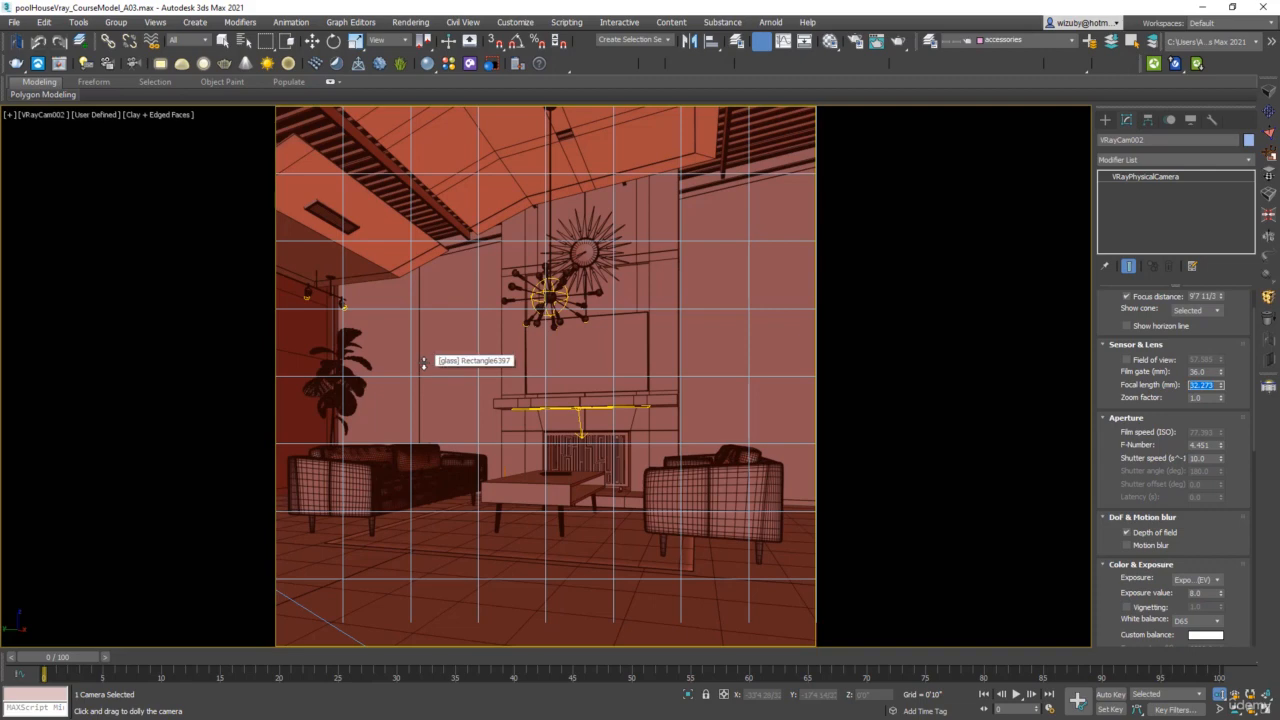
right_click(741, 411)
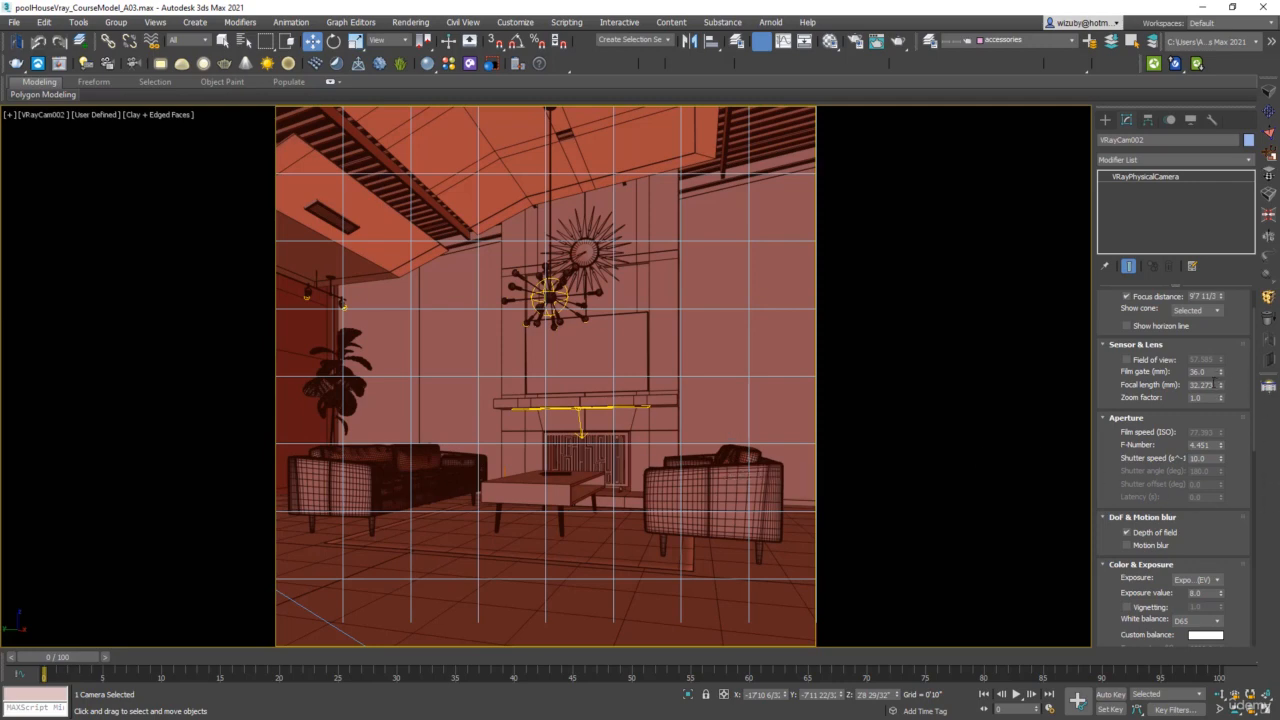
double_click(1211, 384)
left_click_drag(1221, 386, 1222, 369)
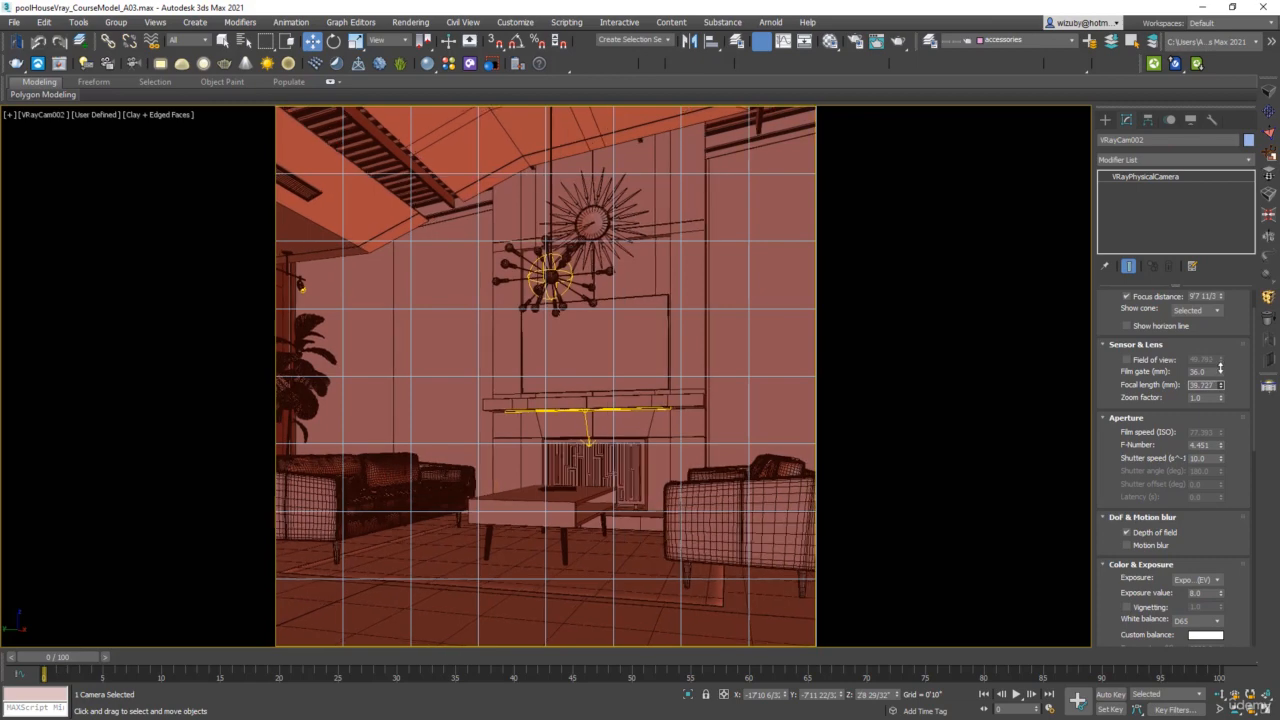
Set the render output height to 1200 pixels, keeping the 1500-pixel width, and close the render setup.
left_click(855, 40)
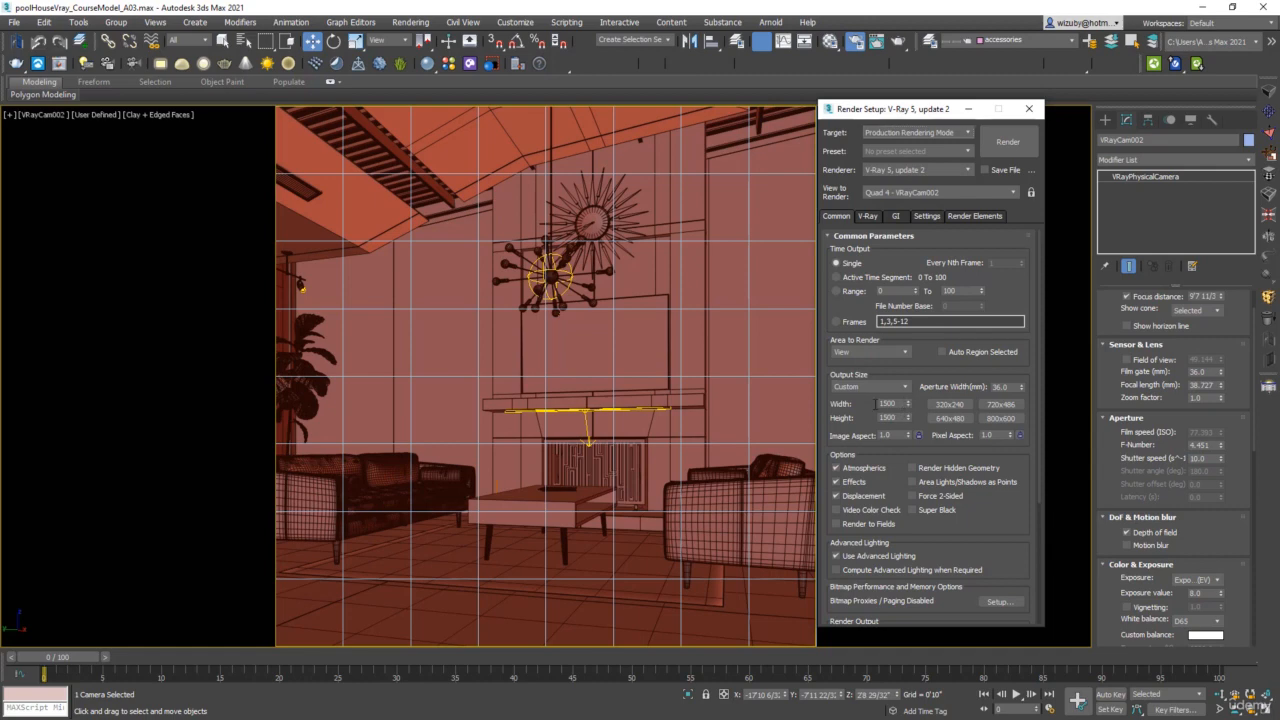
double_click(903, 403)
double_click(892, 418)
type("1200")
key("Return")
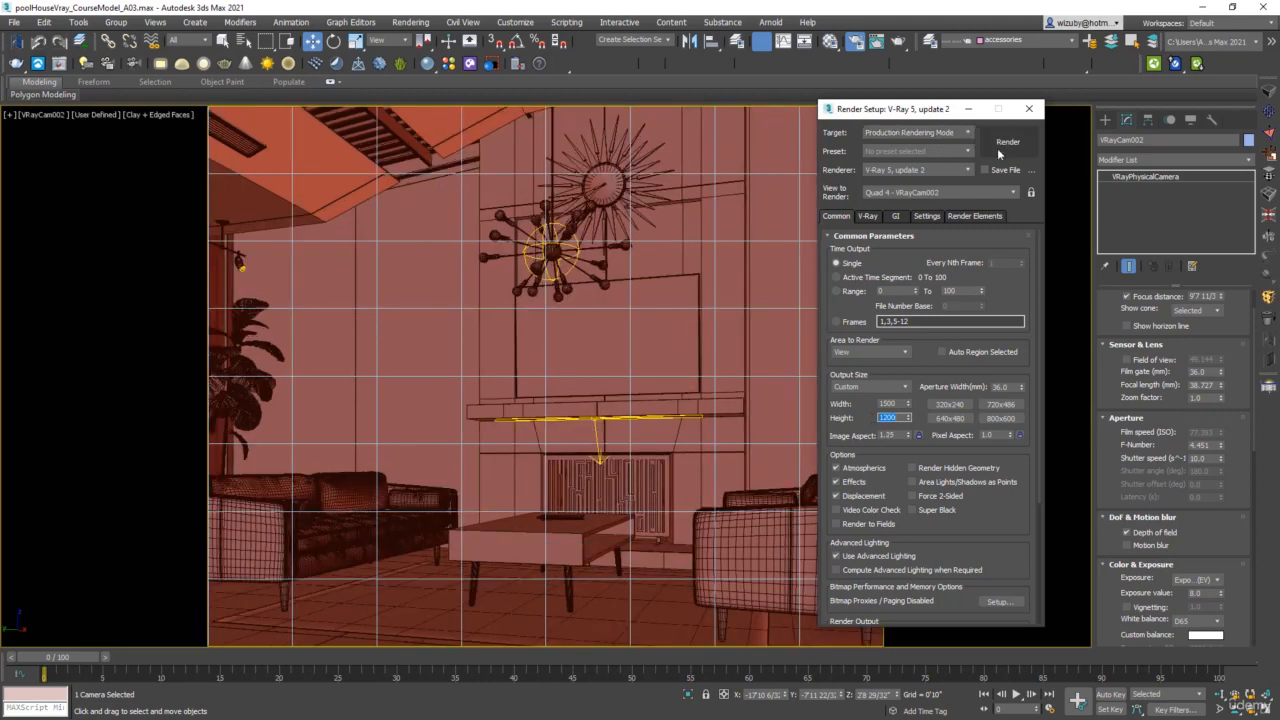
left_click(1029, 108)
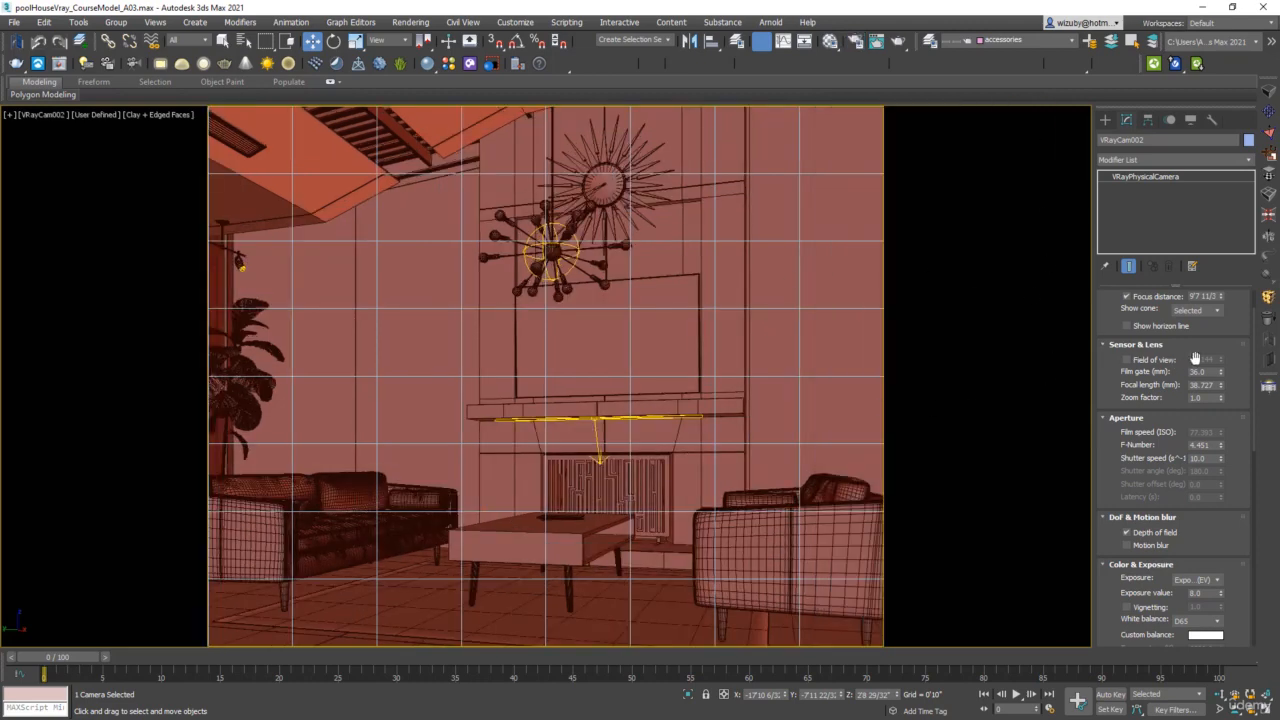
Lower VRayCam002's focal length to about 30.98 mm and set its vertical shift to -0.07.
left_click_drag(1222, 390, 1219, 384)
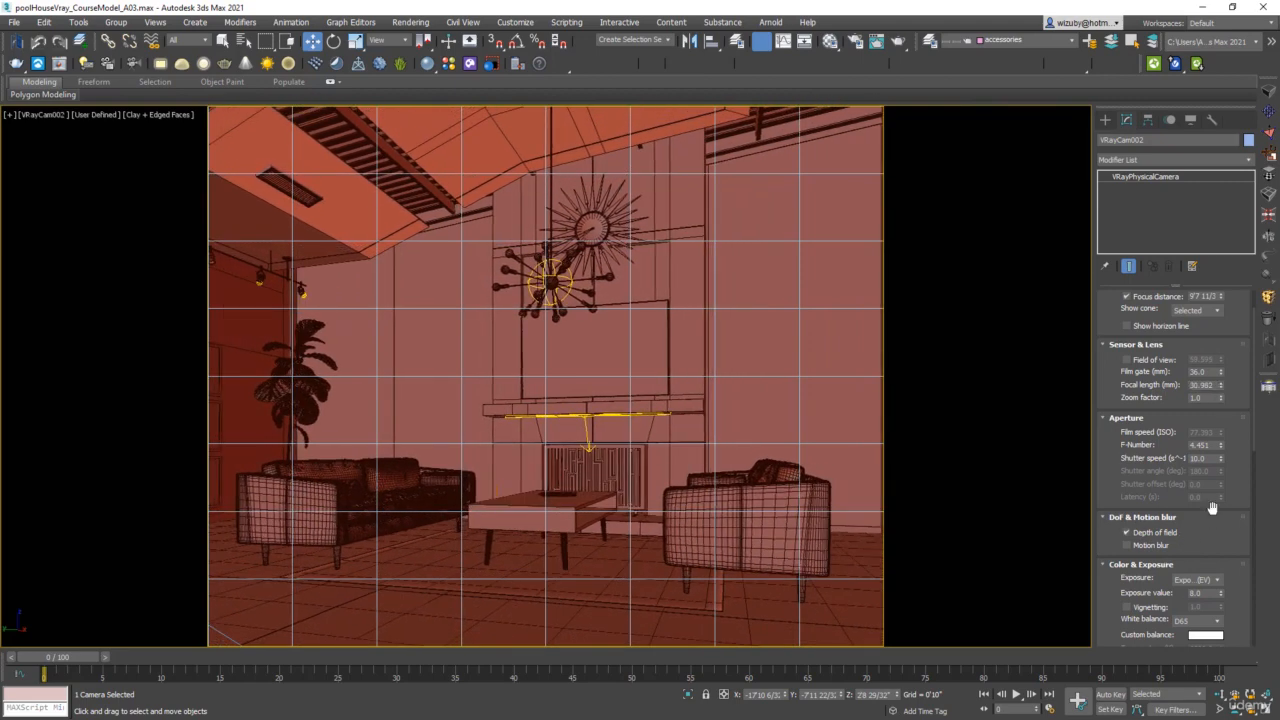
left_click_drag(1212, 508, 1185, 206)
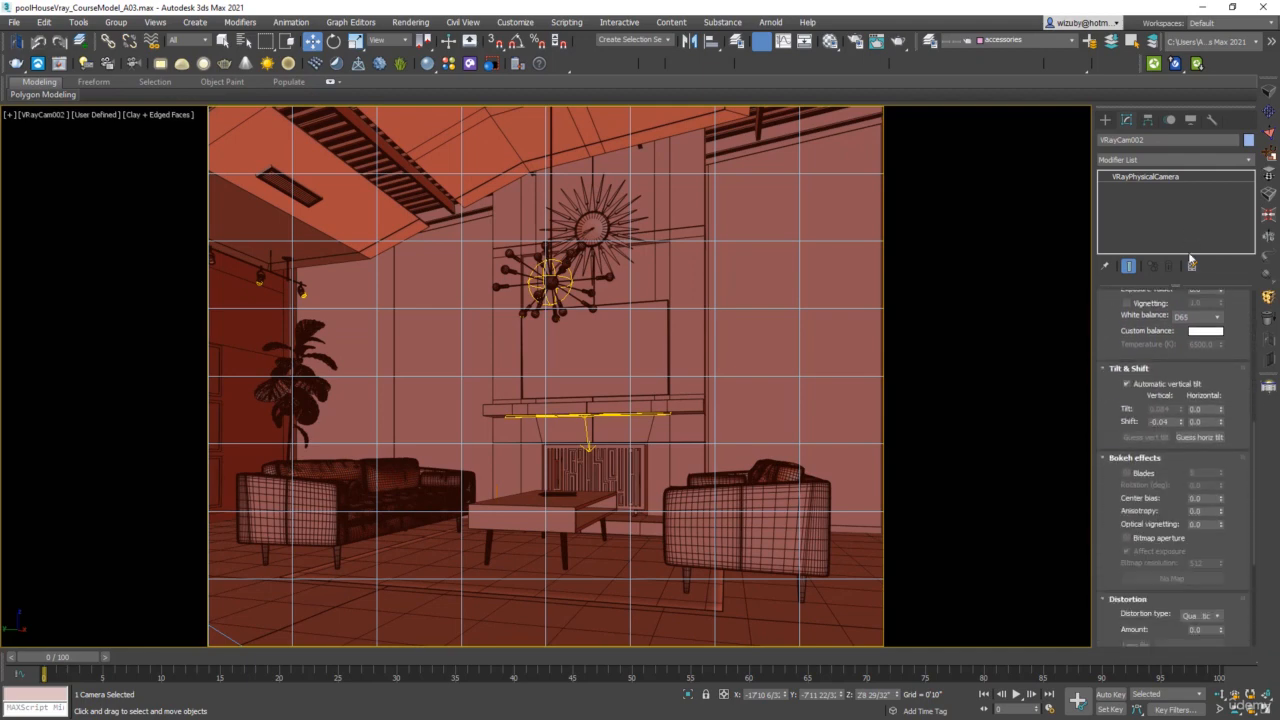
left_click_drag(1207, 480, 1210, 596)
left_click(1181, 540)
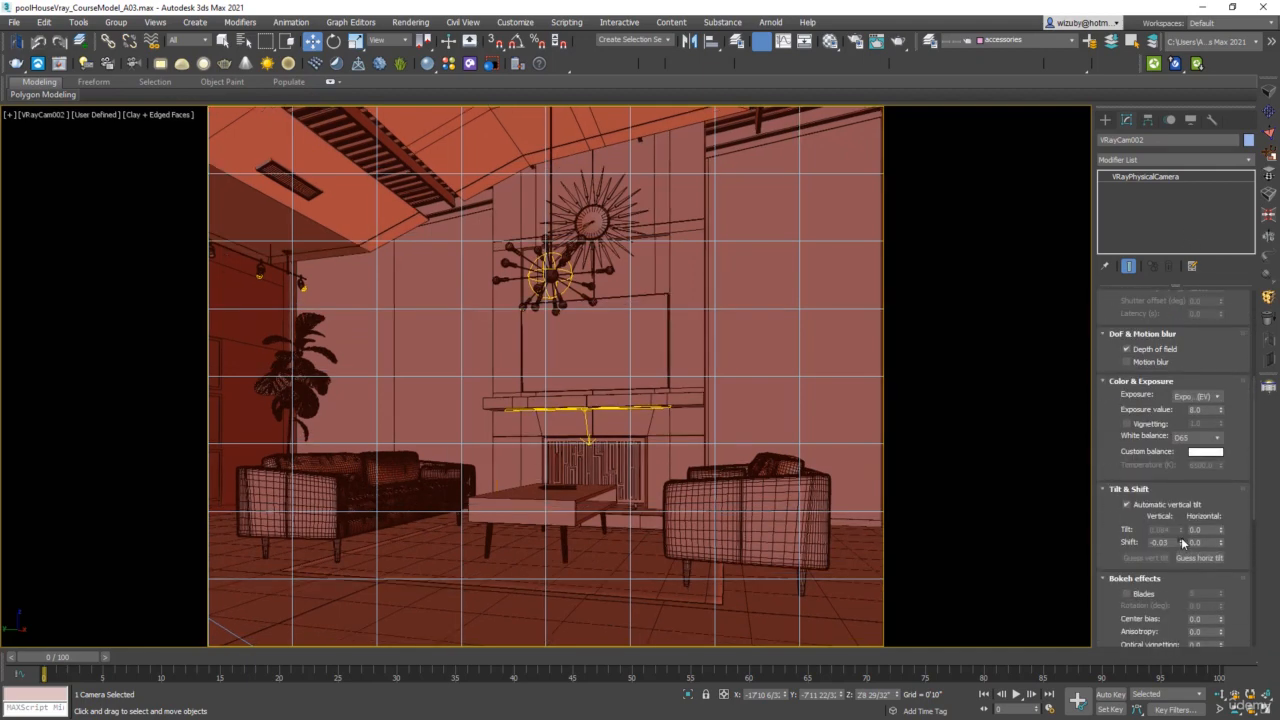
left_click_drag(1181, 541, 1183, 570)
Pan VRayCam002 slightly toward the plant side of the room and leave the pan tool.
left_click(1250, 706)
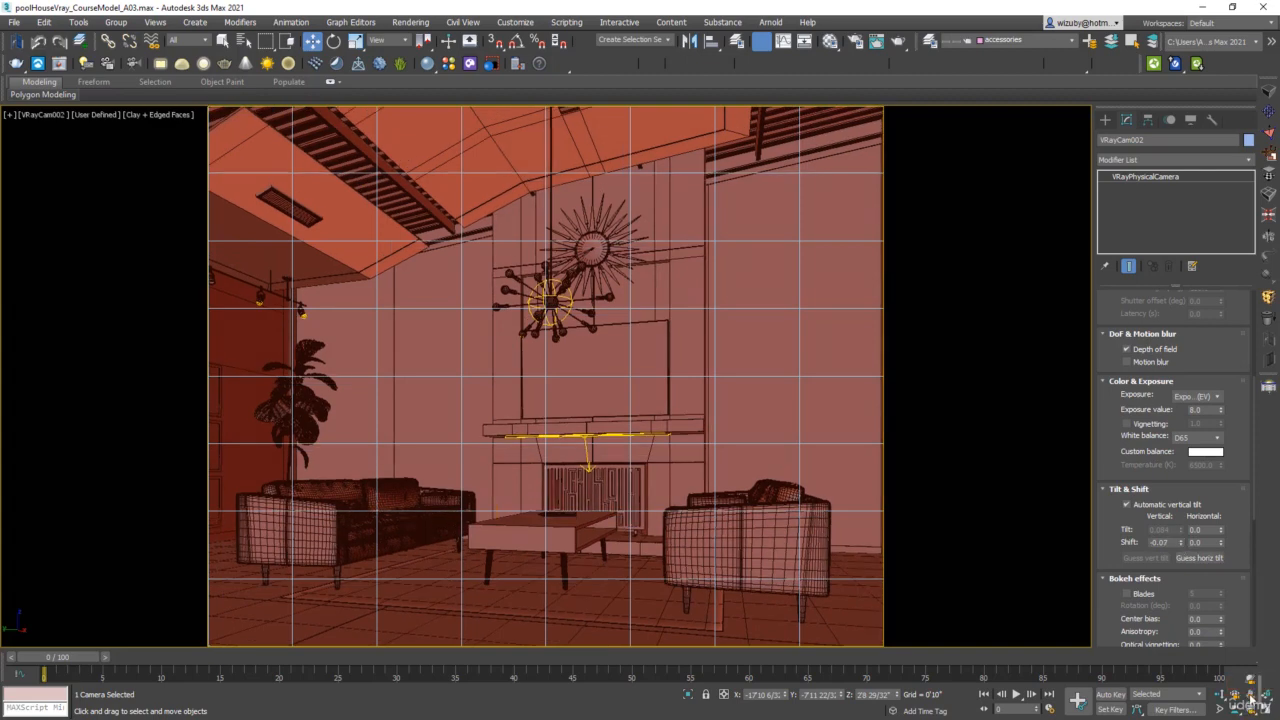
left_click_drag(675, 454, 673, 452)
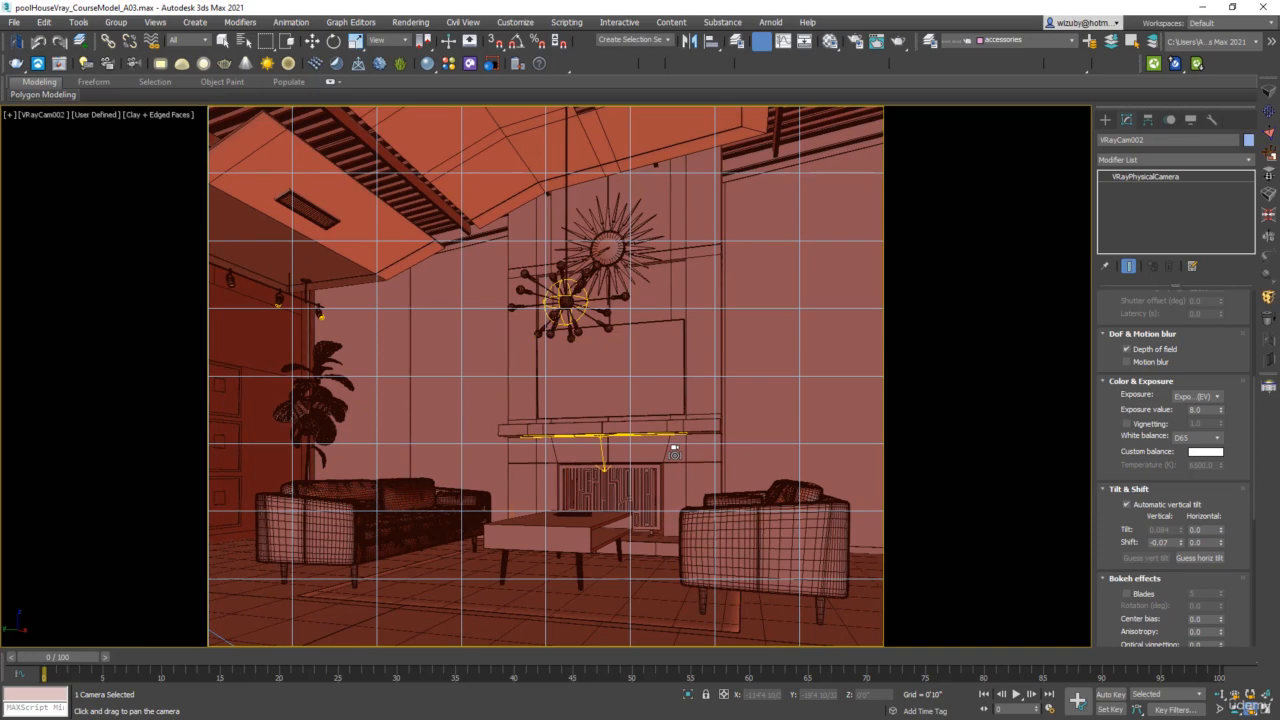
right_click(756, 298)
left_click(757, 298)
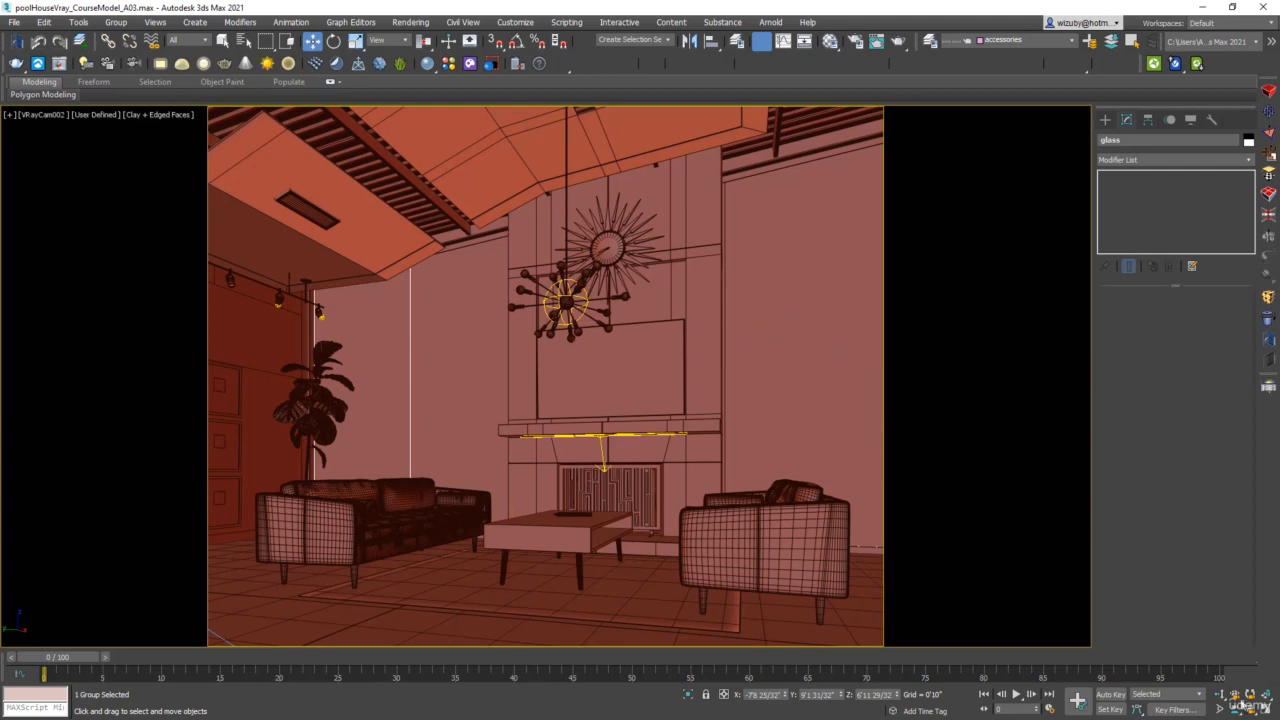
Dolly VRayCam002 slightly back from the seating area and reselect the view's camera.
left_click(1220, 695)
mouse_move(684, 445)
left_mouse_down()
mouse_move(683, 458)
mouse_move(685, 447)
left_mouse_up()
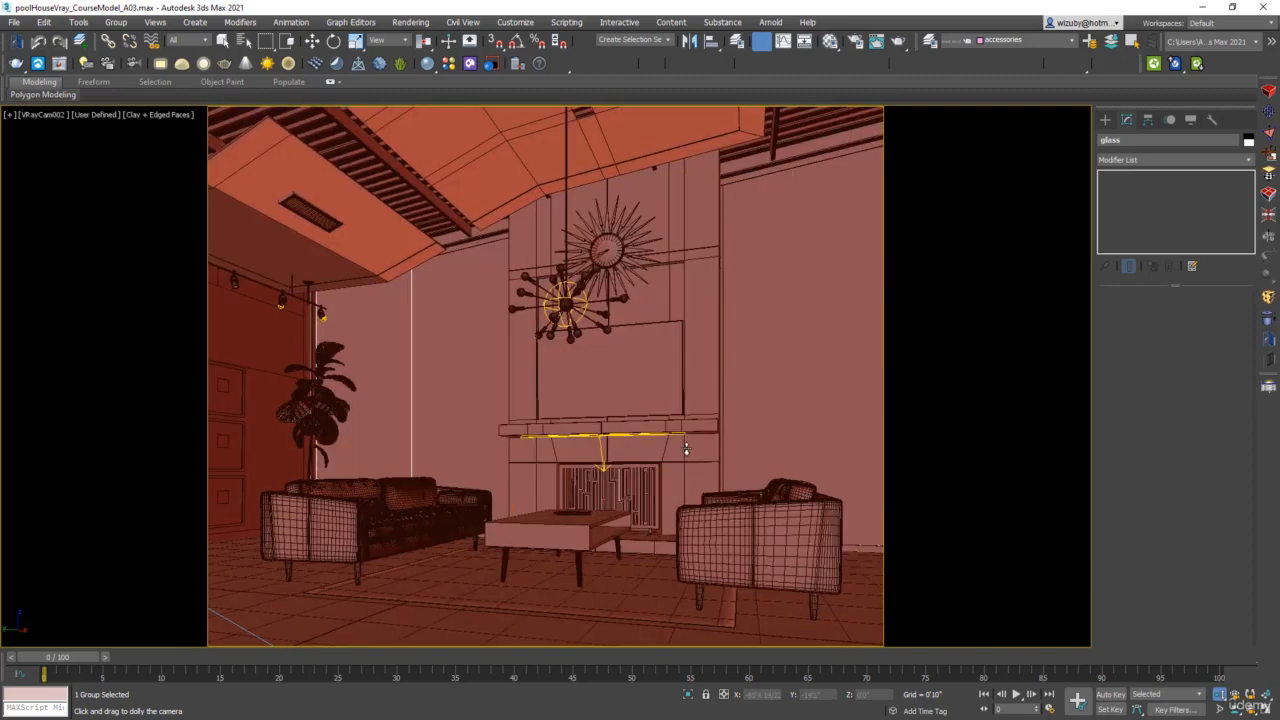
left_click(43, 118)
left_click(166, 370)
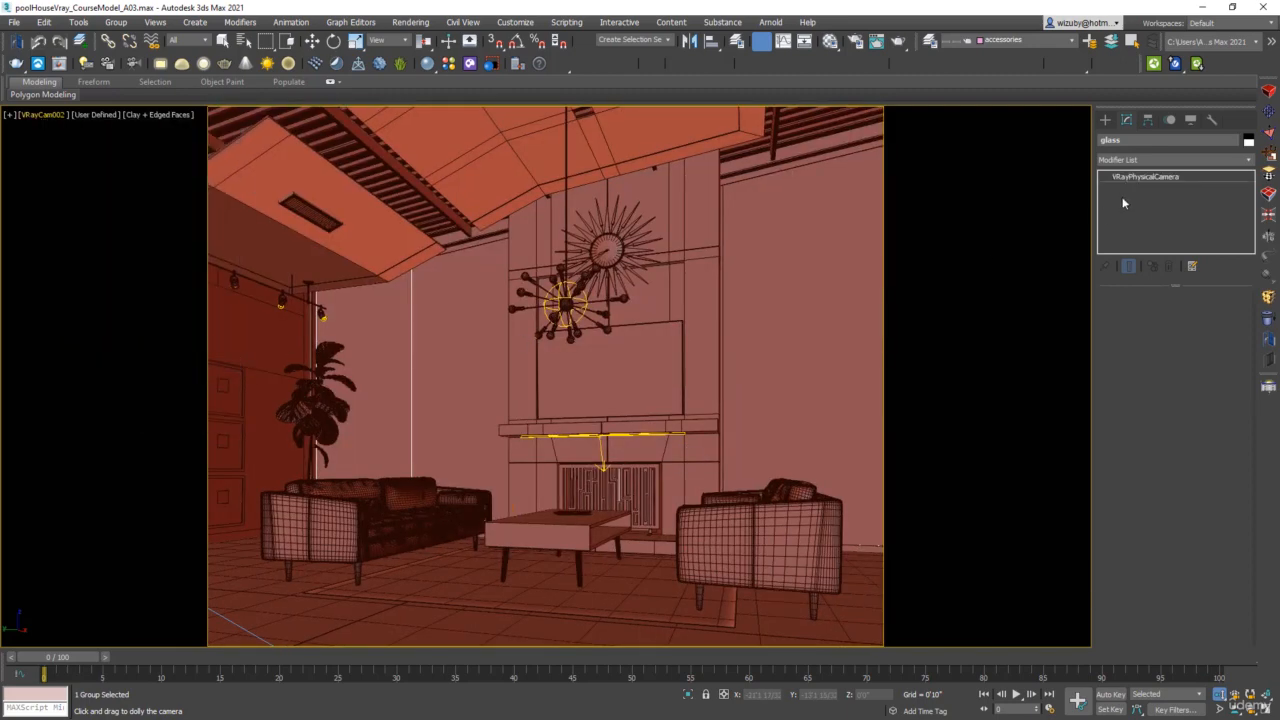
Reduce VRayCam002's focal length slightly to widen the view and pan it to recentre the fireplace between the sofas.
left_click_drag(1221, 432, 1223, 482)
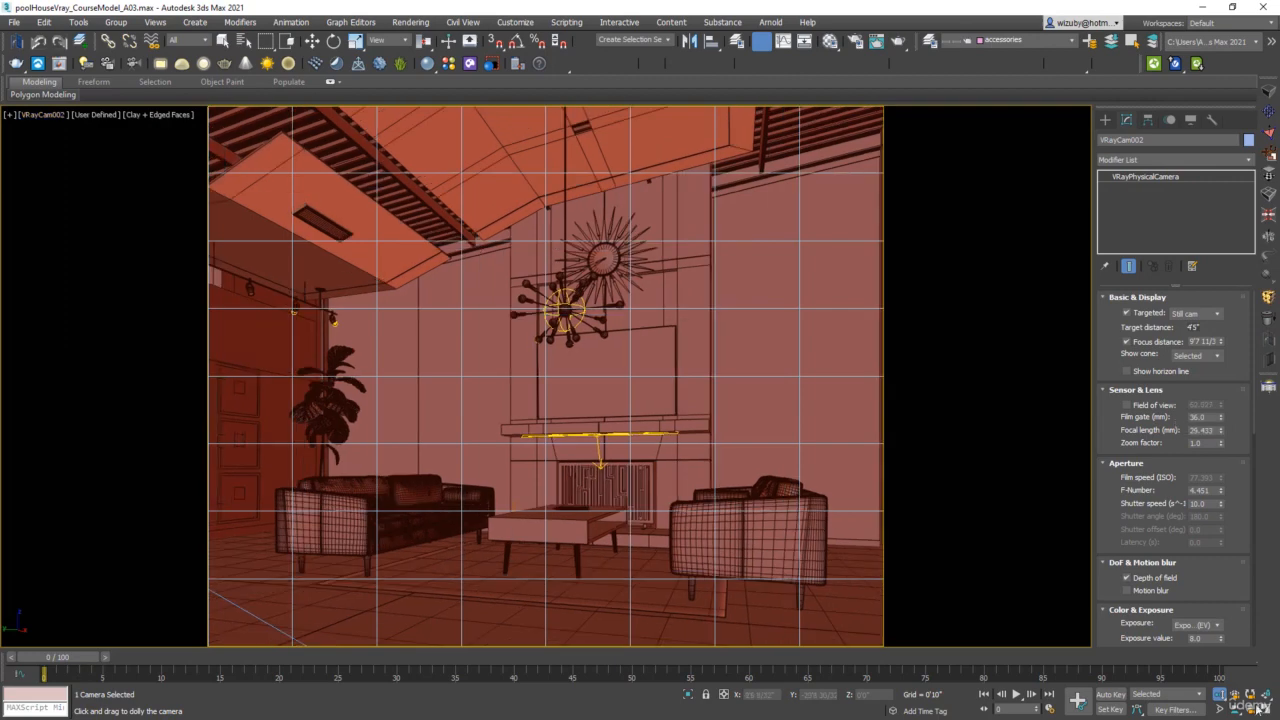
left_click(1253, 712)
left_click_drag(380, 334, 389, 337)
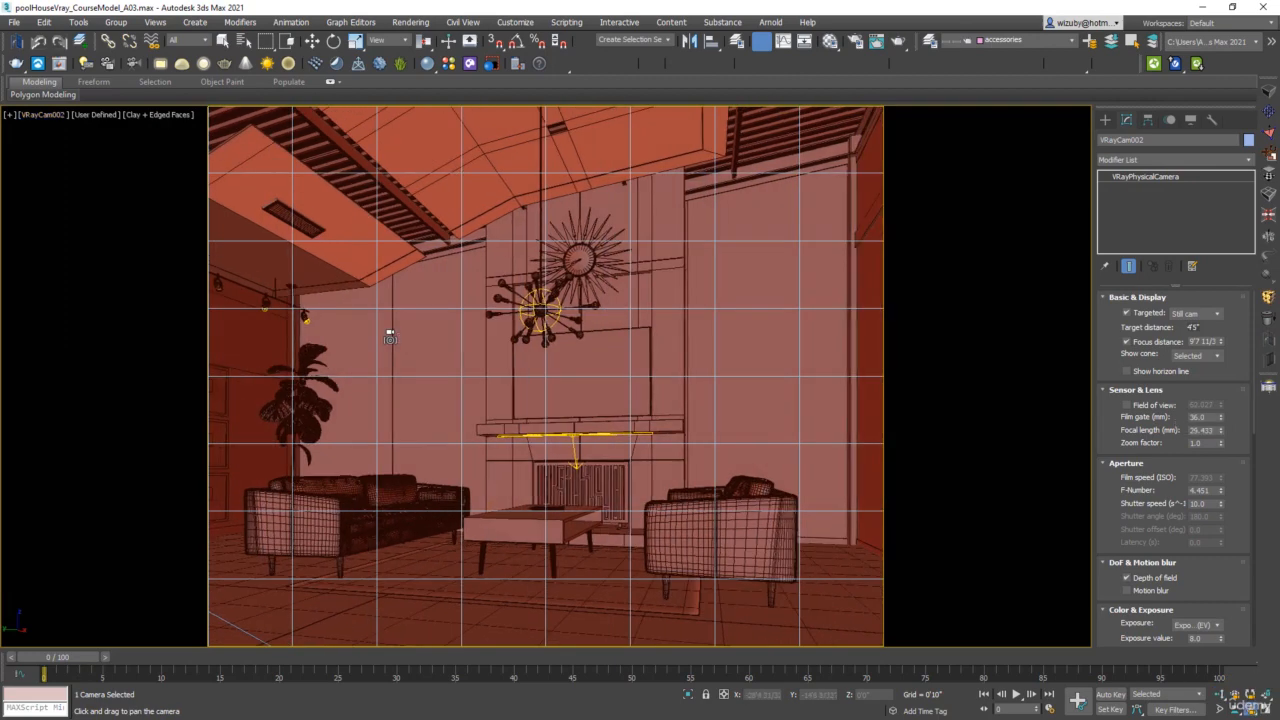